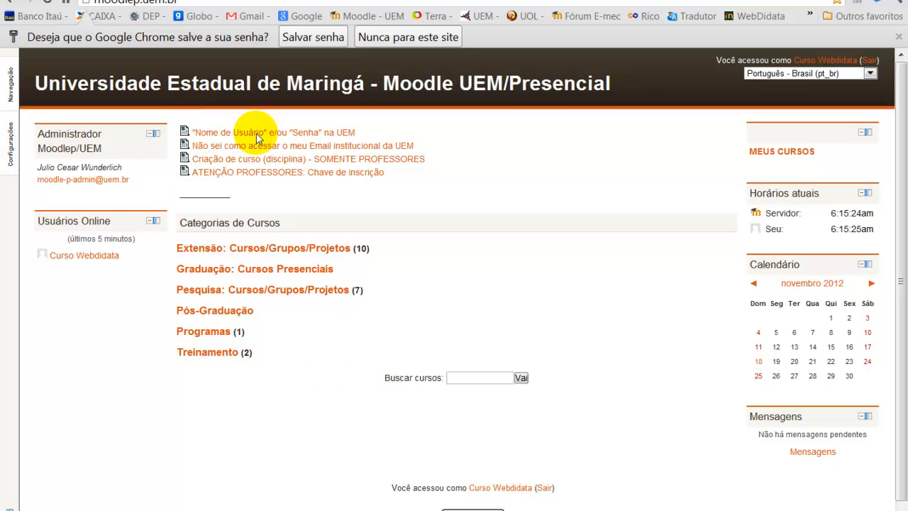
Step: Open the course Treinamento de Processos de Avaliação - Webdidata from the Treinamento category and turn on course editing
{"action": "left_click", "coordinate": [214, 358]}
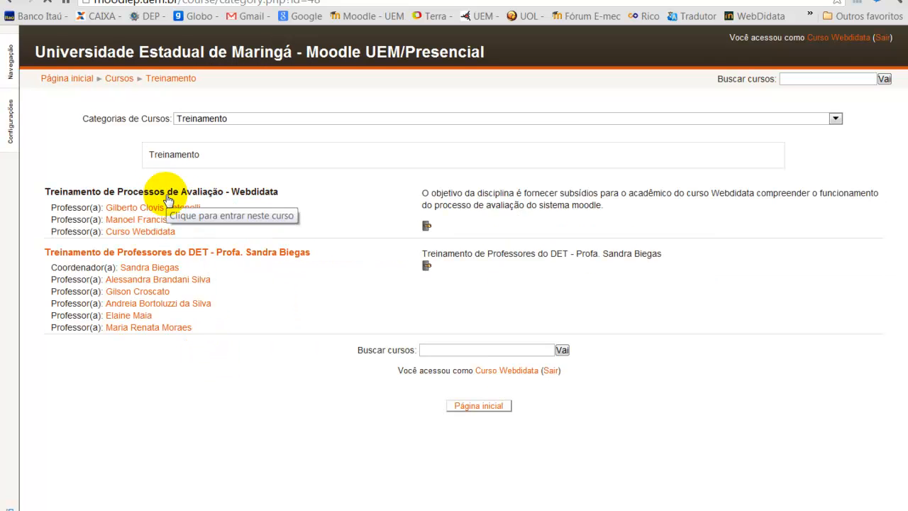
{"action": "left_click", "coordinate": [168, 198]}
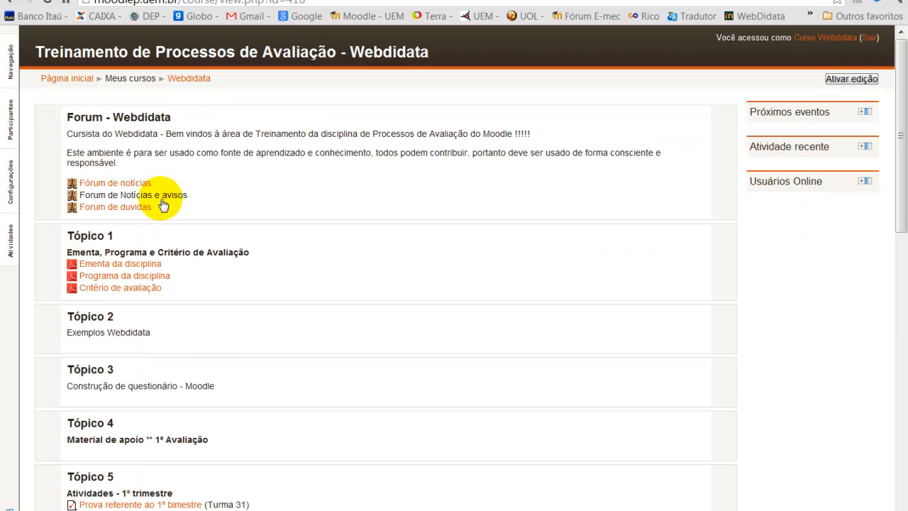
{"action": "left_click", "coordinate": [13, 202]}
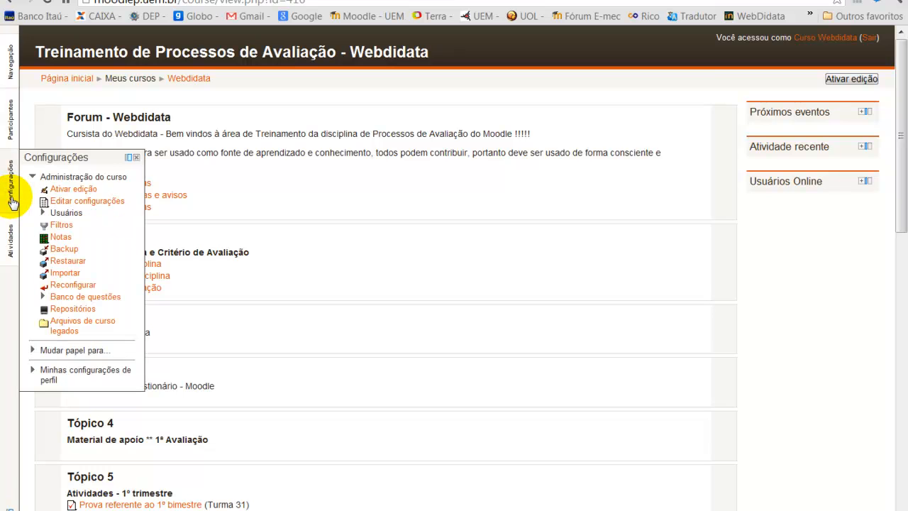
{"action": "left_click", "coordinate": [13, 202]}
{"action": "left_click", "coordinate": [14, 203]}
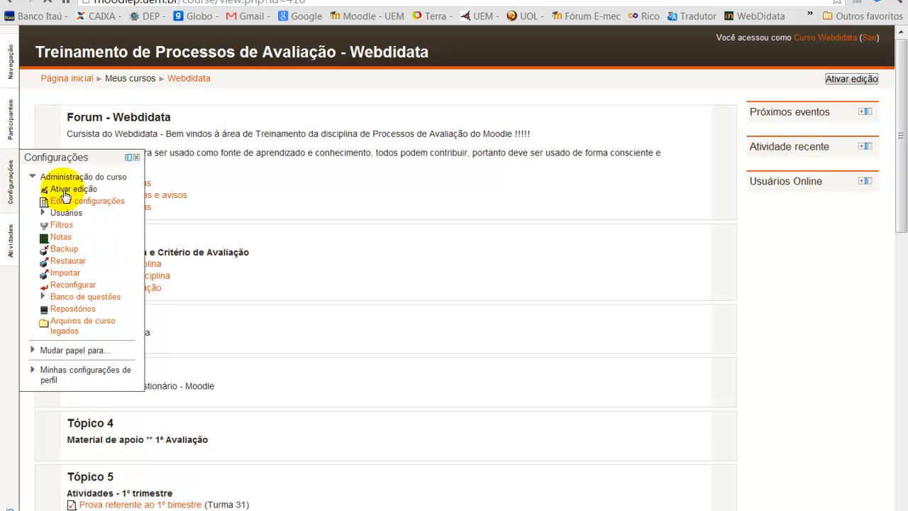
{"action": "left_click", "coordinate": [65, 194]}
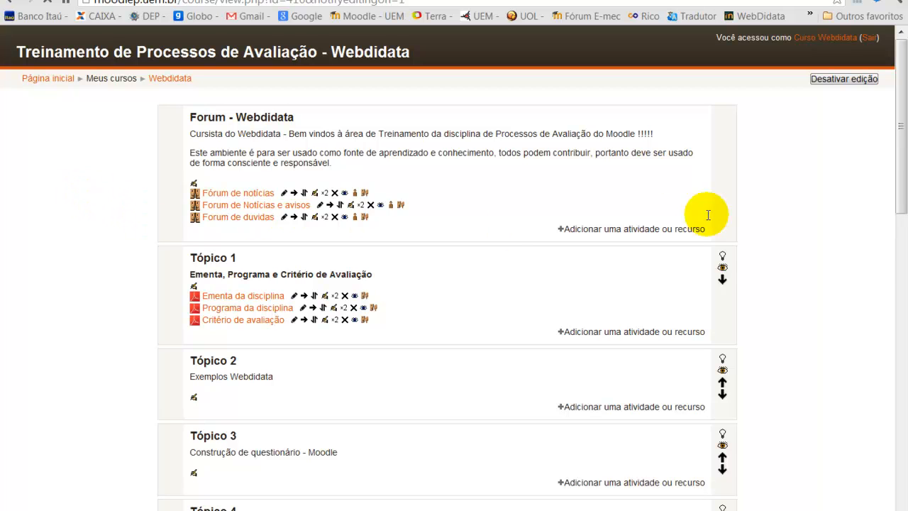
Step: Add a new Questionário activity to Tópico 3
{"action": "left_click_drag", "start_coordinate": [900, 137], "coordinate": [887, 207]}
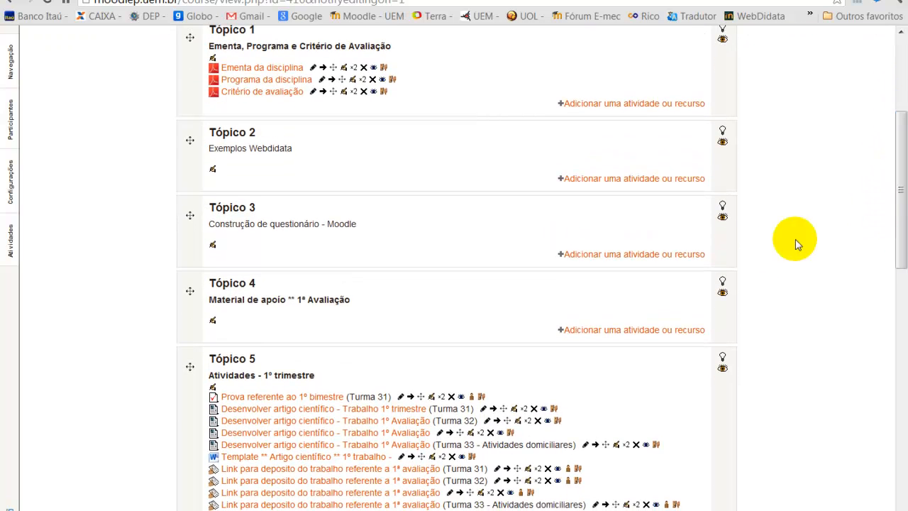
{"action": "left_click", "coordinate": [561, 255]}
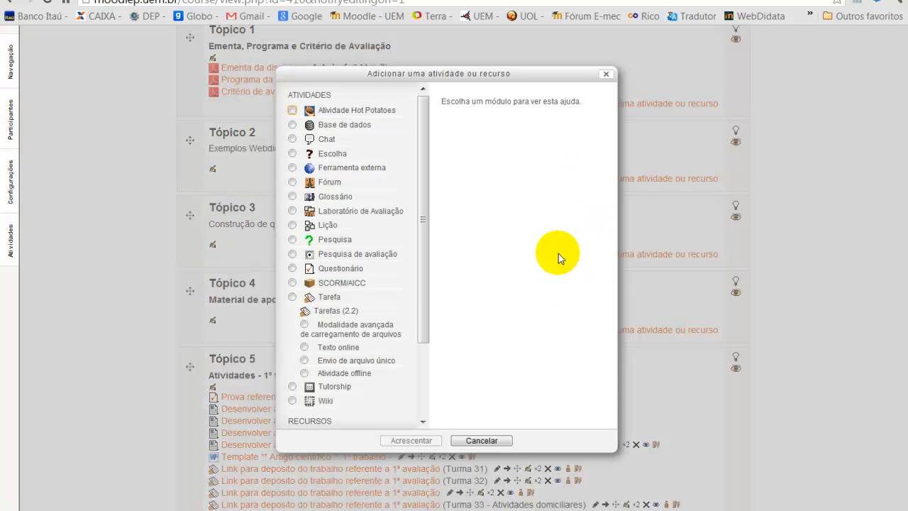
{"action": "left_click", "coordinate": [293, 268]}
{"action": "left_click", "coordinate": [410, 444]}
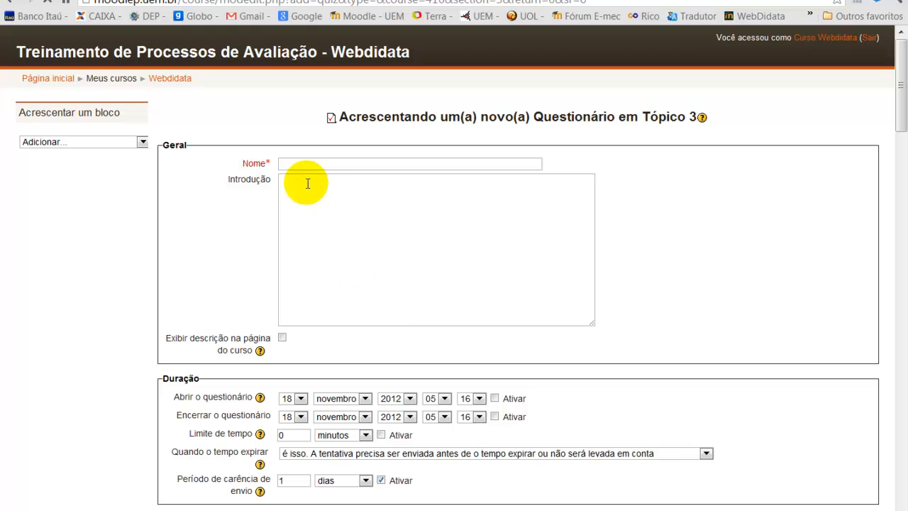
Step: Name the quiz "Questionário exemplo - Webdidata" and add the introduction "Exercício de fixação - Questionário", shown on the course page
{"action": "left_click", "coordinate": [296, 163]}
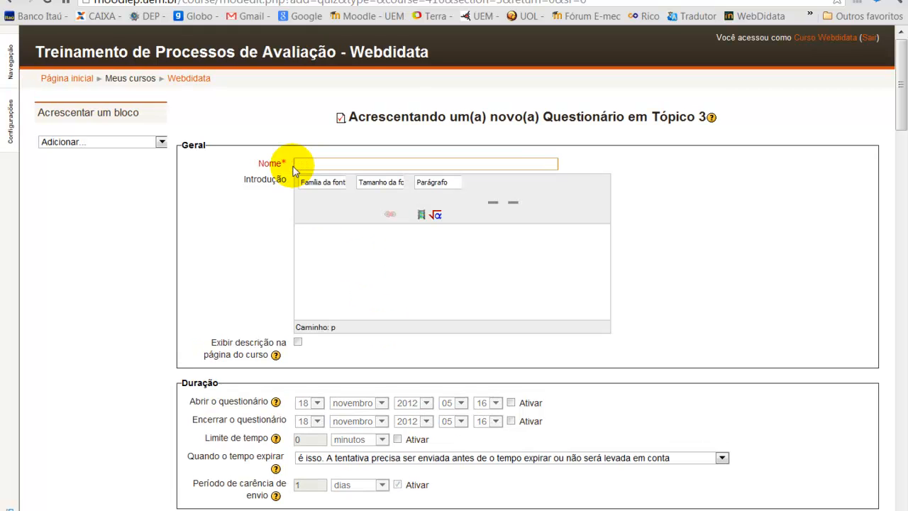
{"action": "type", "text": "Questionário exemplo - Webdidata"}
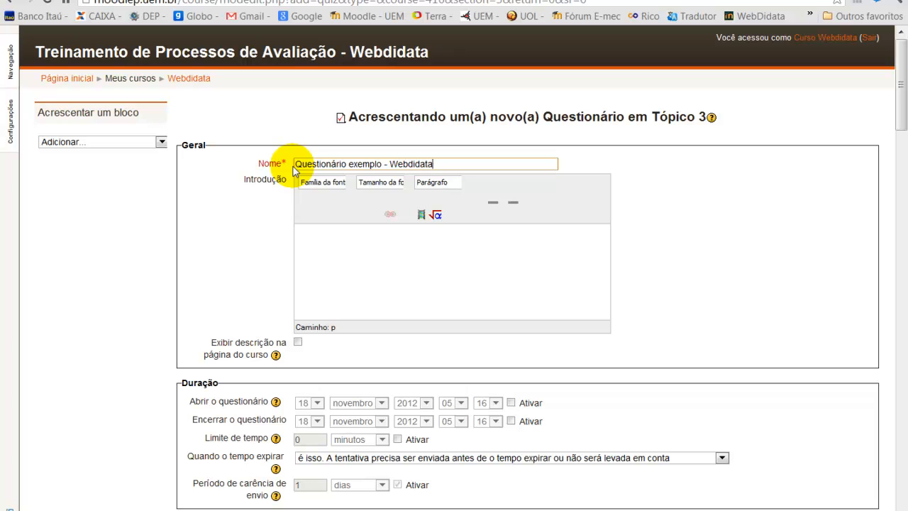
{"action": "left_click", "coordinate": [311, 241]}
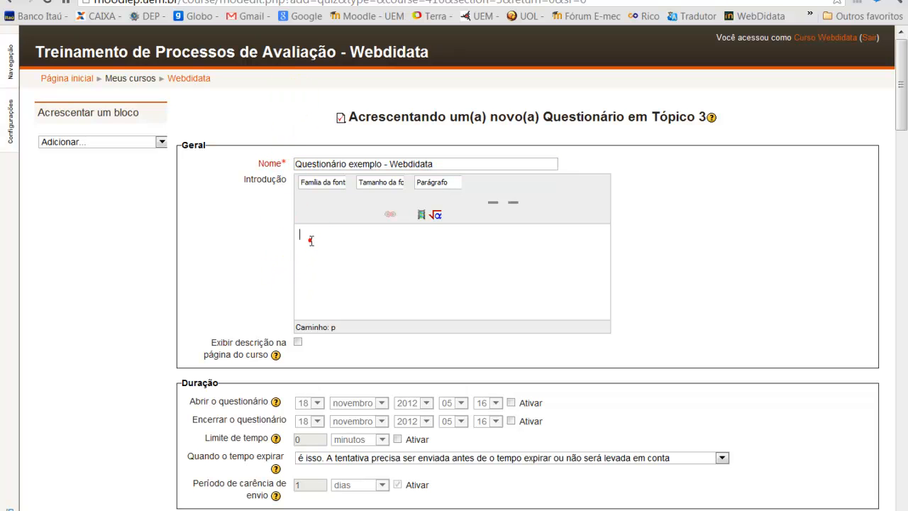
{"action": "type", "text": "Exercício de fixação"}
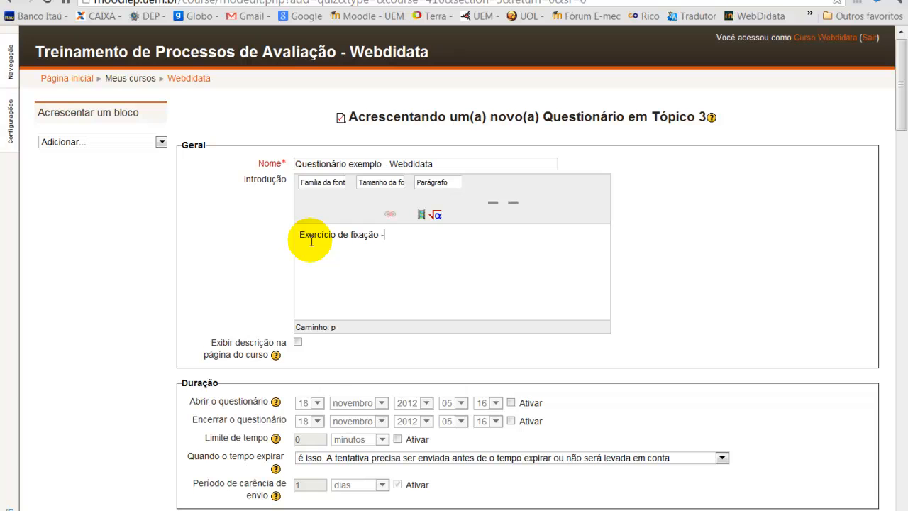
{"action": "type", "text": " - Questionário"}
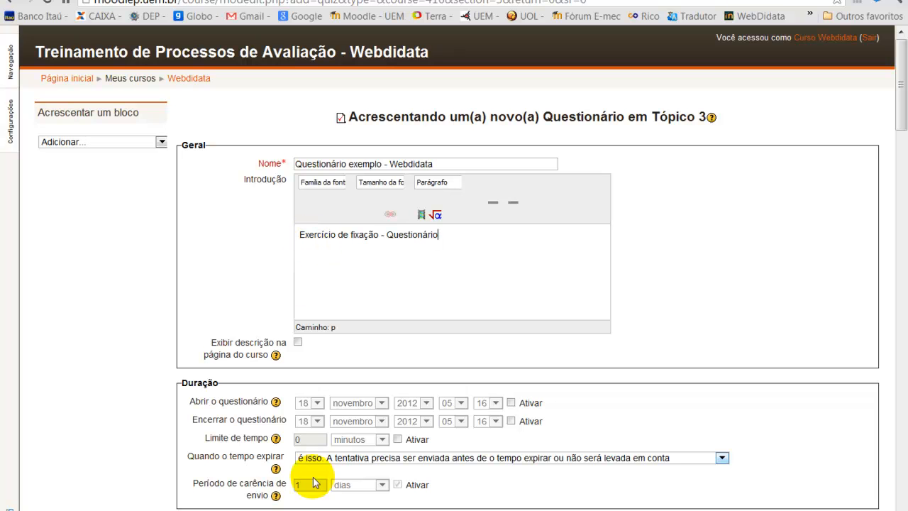
{"action": "left_click", "coordinate": [298, 342]}
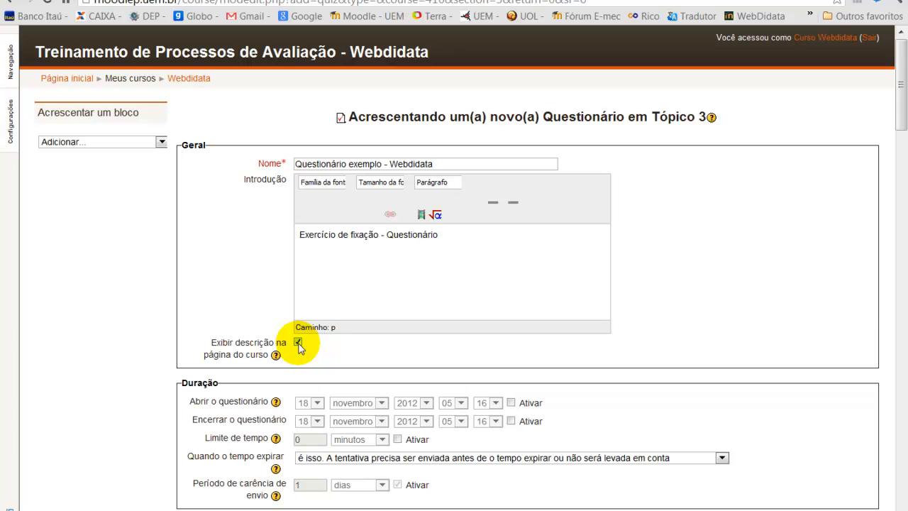
Step: Enable the quiz's opening and closing dates and set the closing date to 20 novembro 2012
{"action": "scroll", "coordinate": [305, 344], "scroll_direction": "down", "scroll_amount": 1}
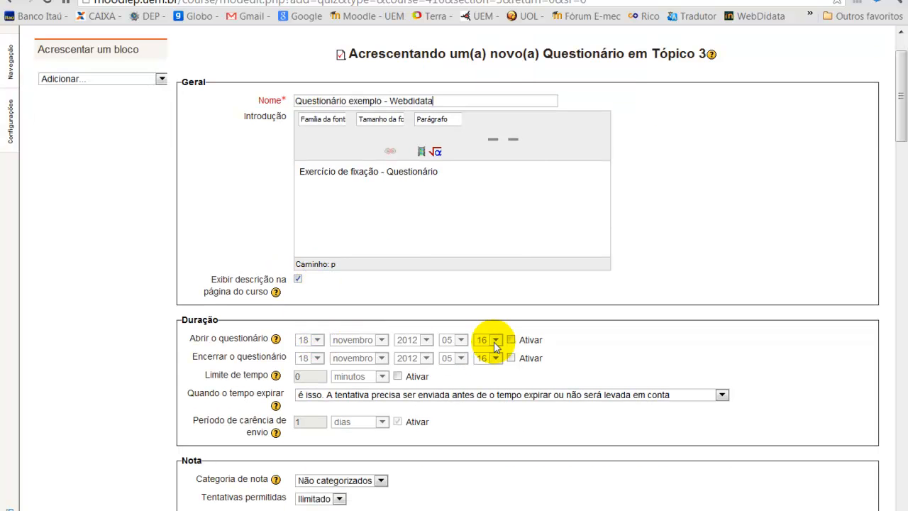
{"action": "scroll", "coordinate": [495, 346], "scroll_direction": "down", "scroll_amount": 2}
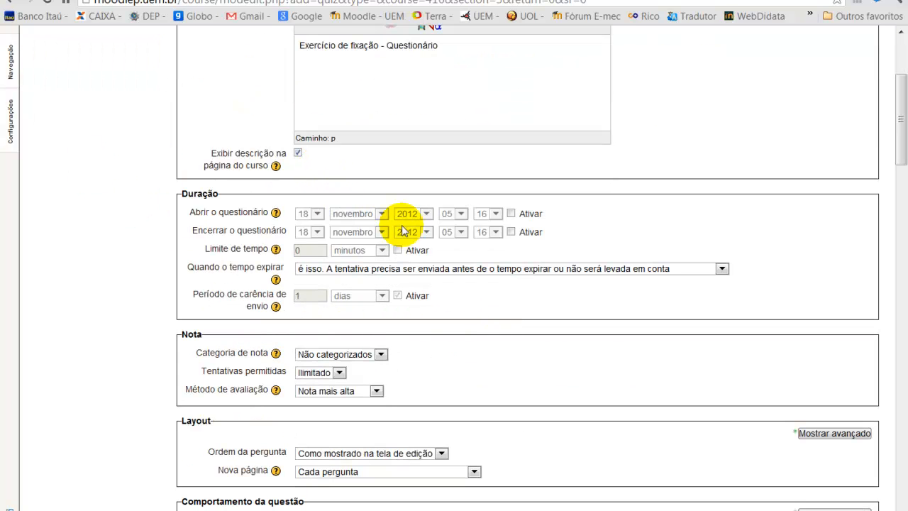
{"action": "left_click", "coordinate": [511, 214]}
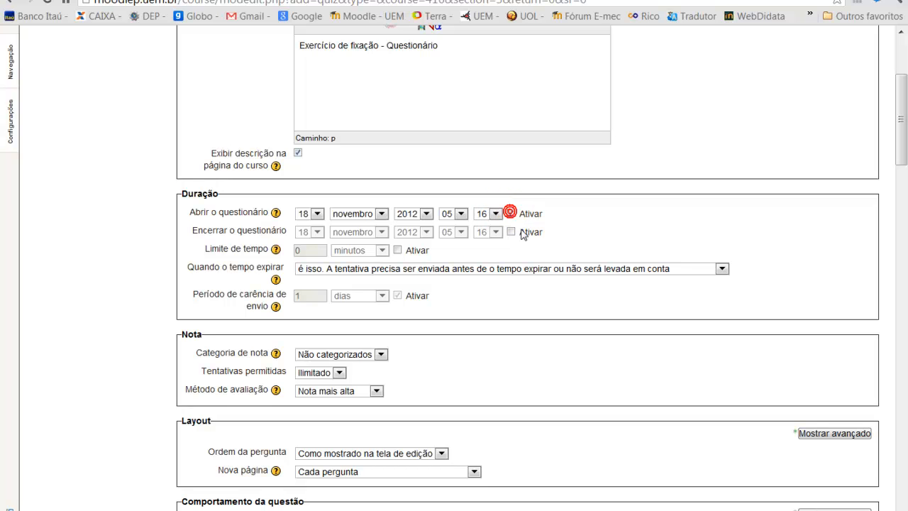
{"action": "left_click", "coordinate": [512, 232]}
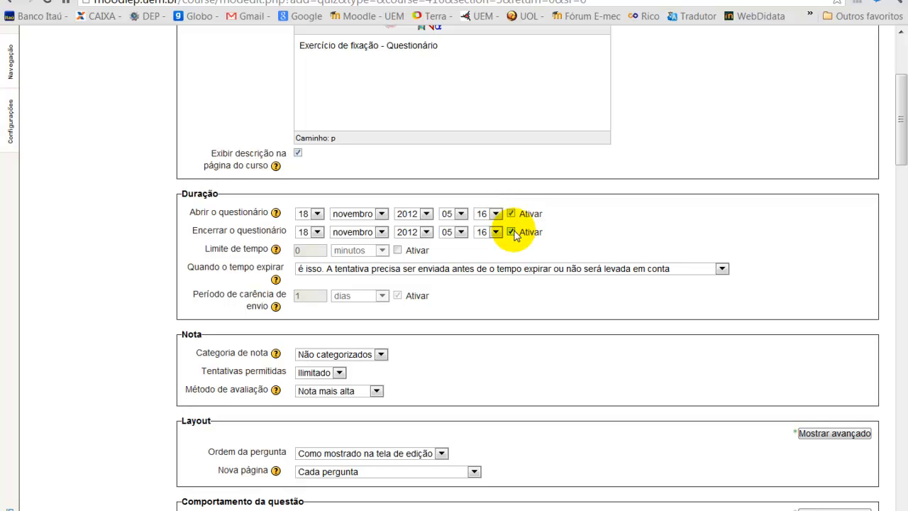
{"action": "left_click", "coordinate": [315, 231]}
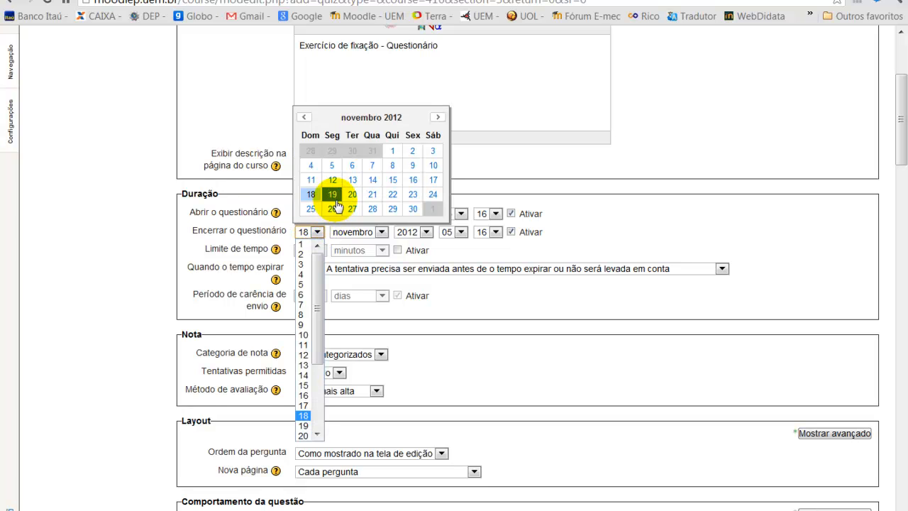
{"action": "left_click", "coordinate": [352, 195]}
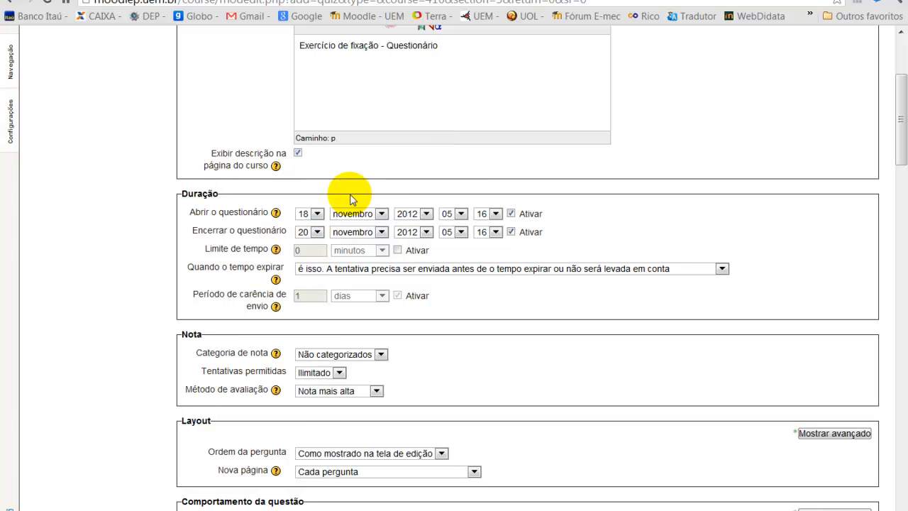
{"action": "left_click", "coordinate": [477, 252]}
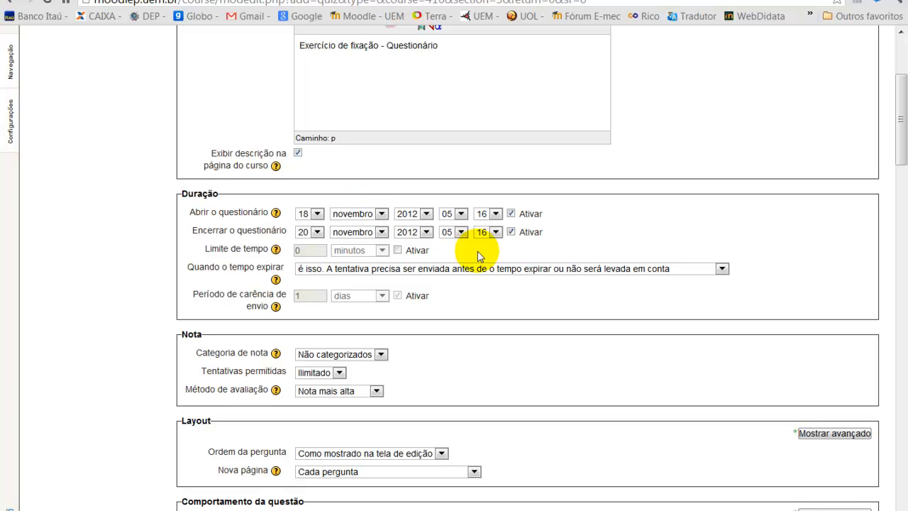
Step: Enable the quiz time limit and set it to 50 minutes
{"action": "left_click", "coordinate": [398, 250]}
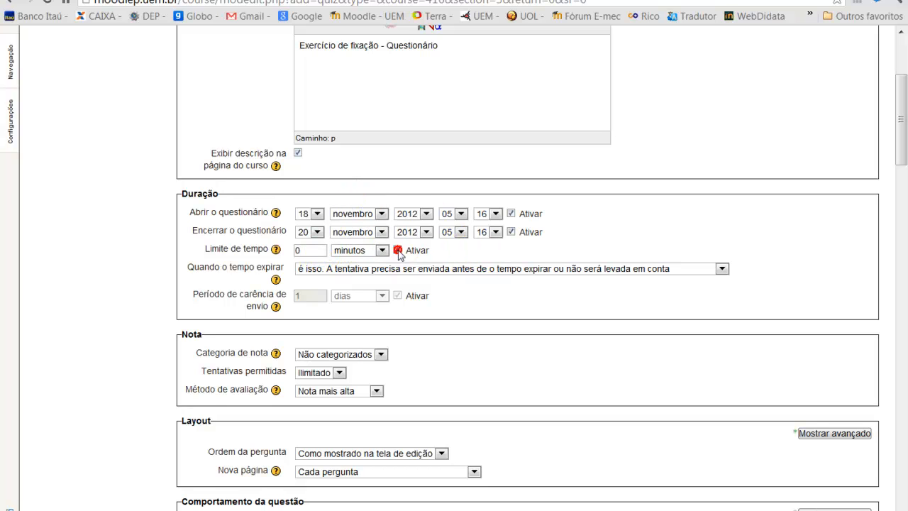
{"action": "double_click", "coordinate": [299, 250]}
{"action": "type", "text": "50"}
{"action": "left_click", "coordinate": [459, 249]}
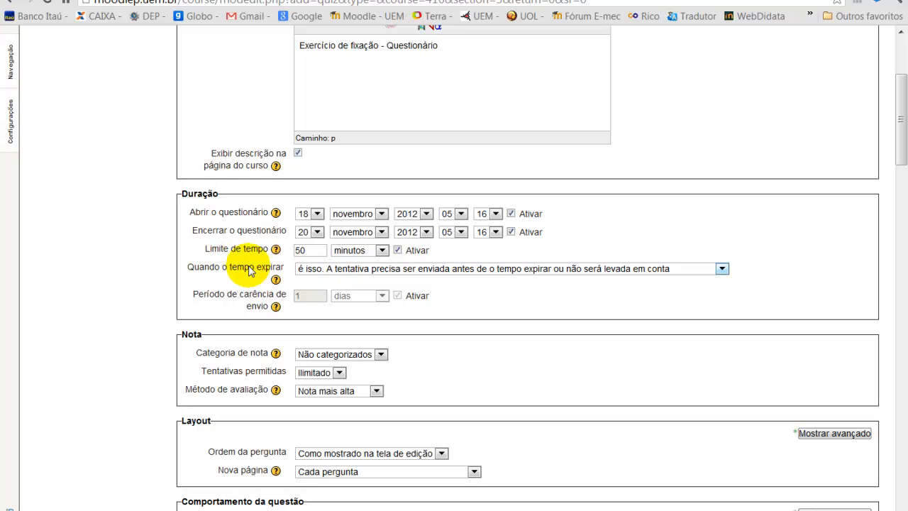
Step: Allow a grace period for submission without question changes when time expires, and set it to 10 minutes
{"action": "left_click", "coordinate": [309, 269]}
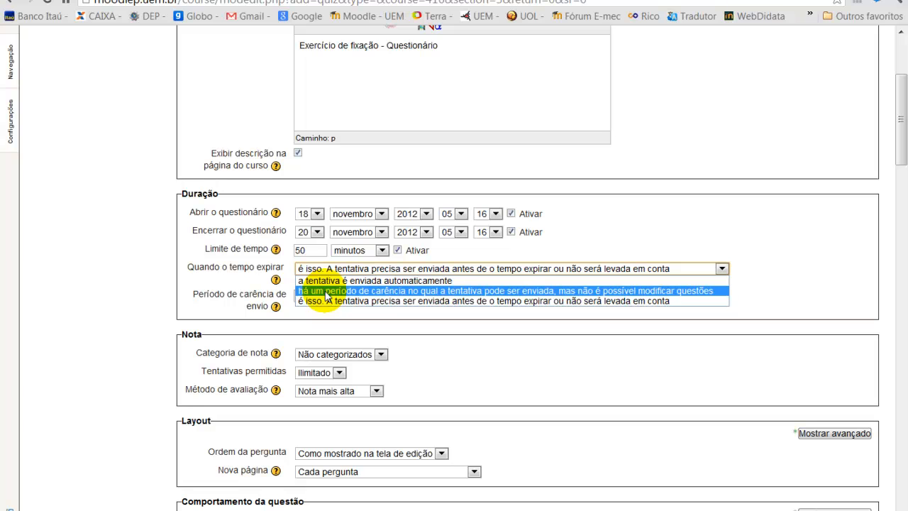
{"action": "left_click", "coordinate": [325, 291]}
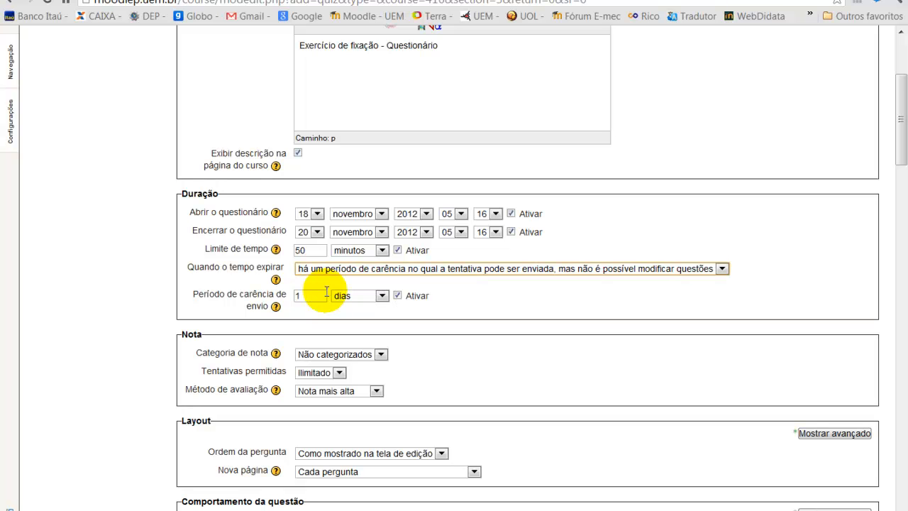
{"action": "left_click", "coordinate": [309, 296]}
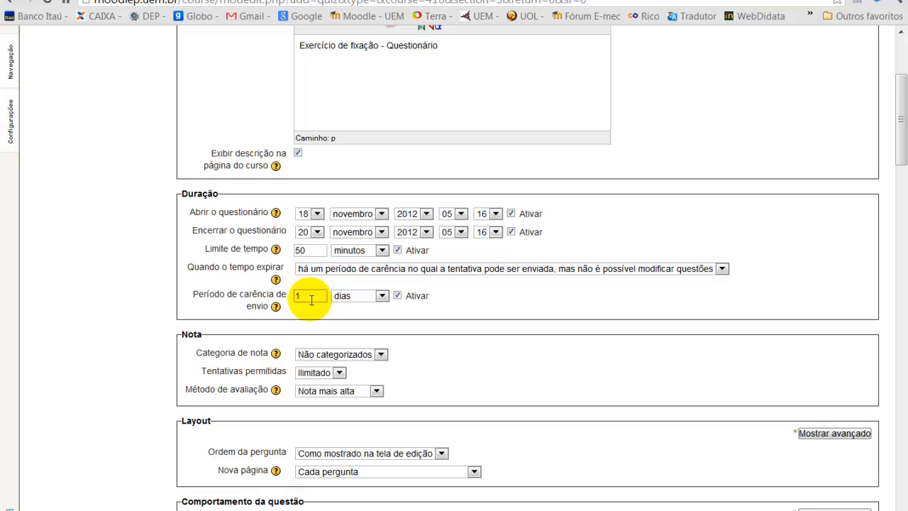
{"action": "type", "text": "0"}
{"action": "left_click", "coordinate": [381, 295]}
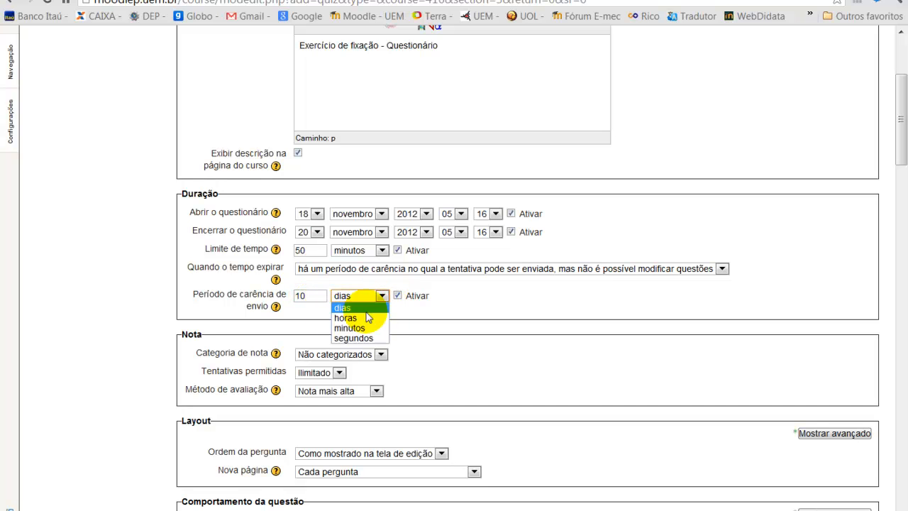
{"action": "left_click", "coordinate": [363, 329]}
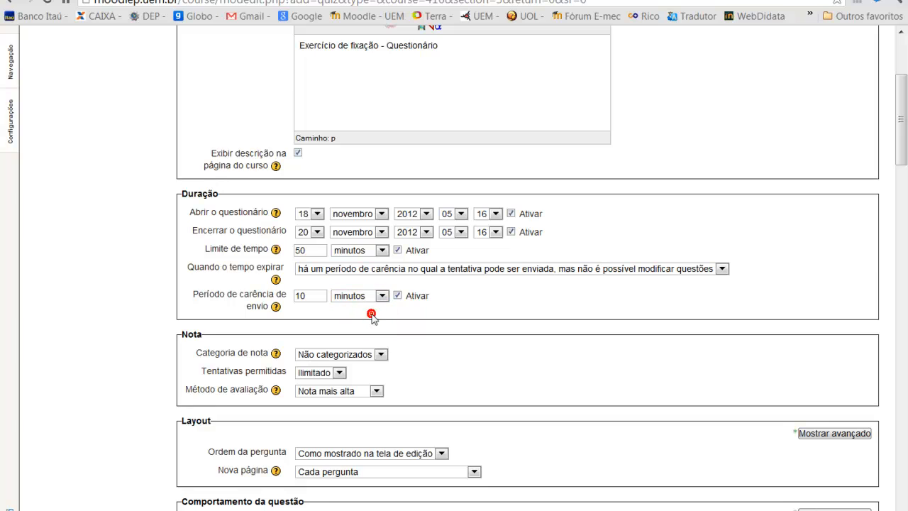
Step: Set the allowed attempts to 2, keeping the grade category Não categorizados and the grading method Nota mais alta
{"action": "scroll", "coordinate": [372, 319], "scroll_direction": "down", "scroll_amount": 2}
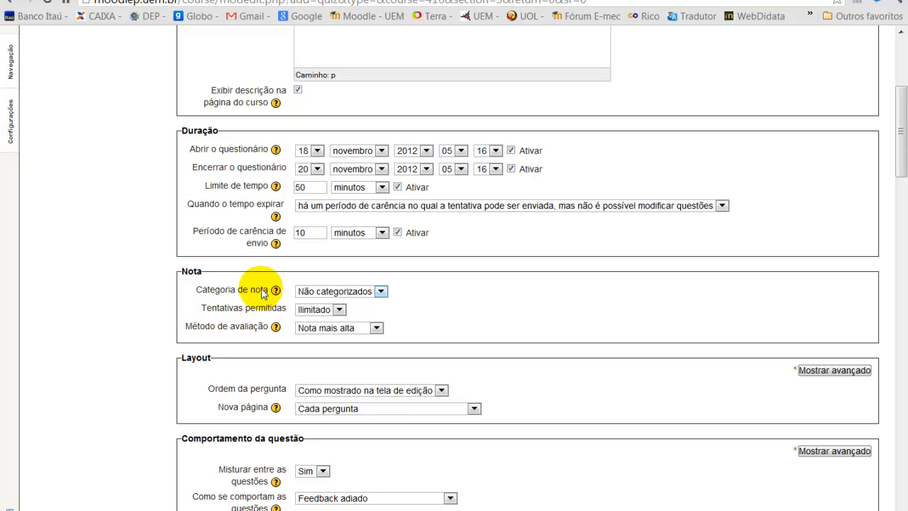
{"action": "left_click", "coordinate": [382, 293]}
{"action": "left_click", "coordinate": [383, 298]}
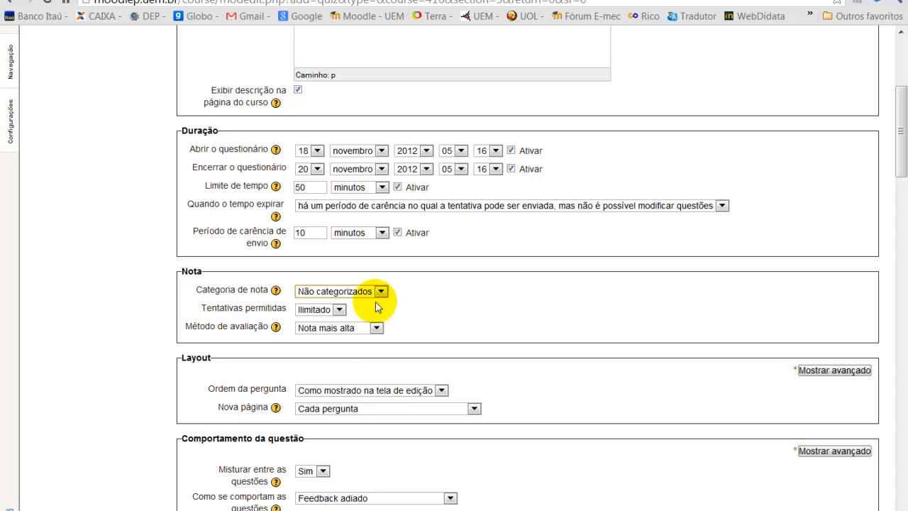
{"action": "left_click", "coordinate": [339, 311]}
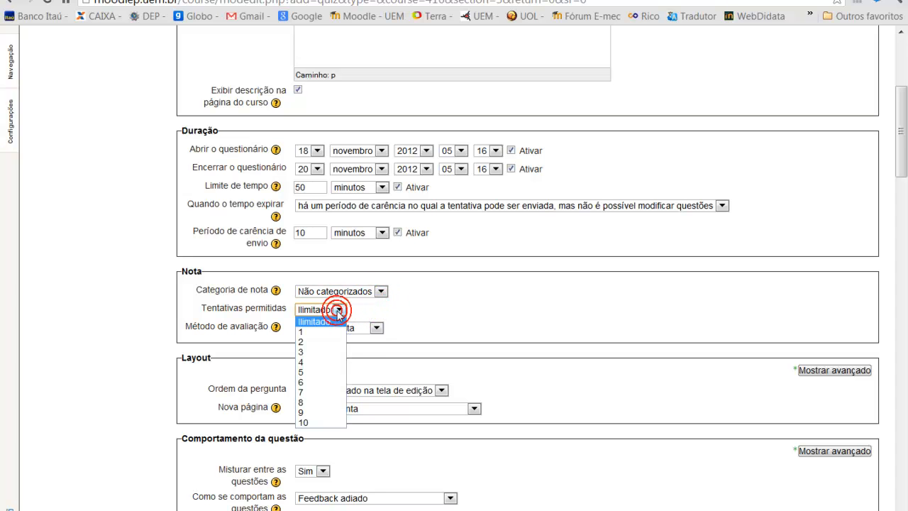
{"action": "left_click", "coordinate": [315, 342]}
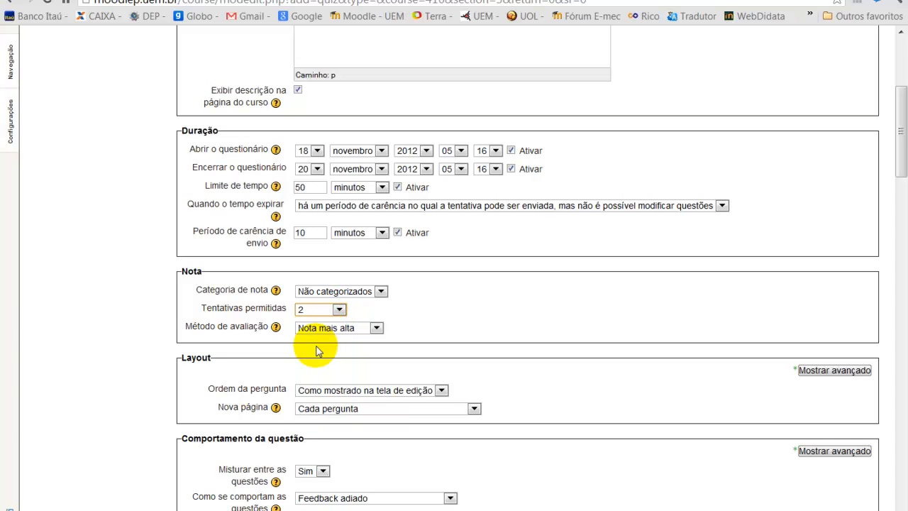
{"action": "left_click", "coordinate": [376, 328]}
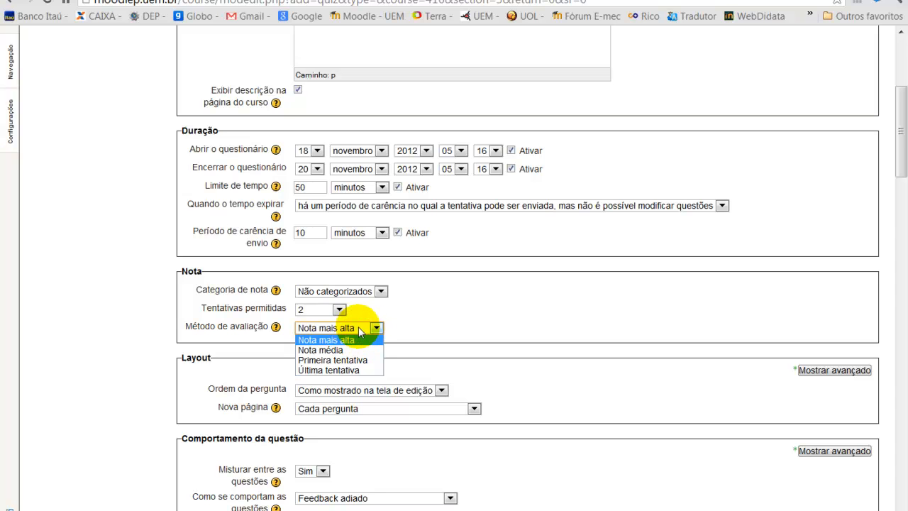
{"action": "left_click", "coordinate": [360, 331]}
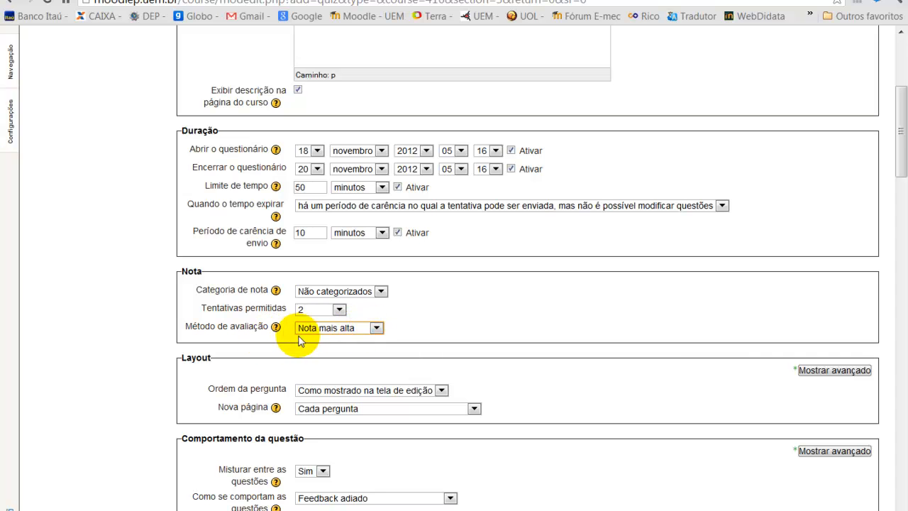
Step: Set the quiz's allowed attempts to 1
{"action": "left_click", "coordinate": [340, 310]}
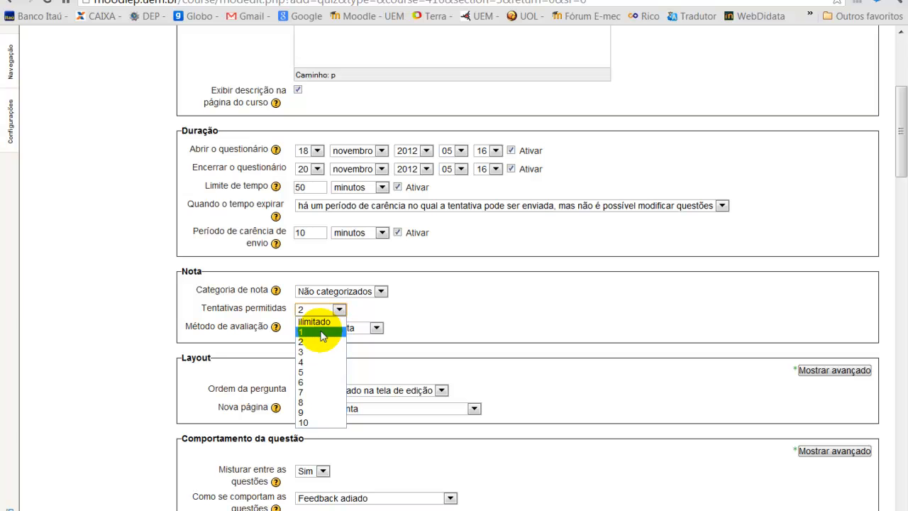
{"action": "left_click", "coordinate": [321, 332]}
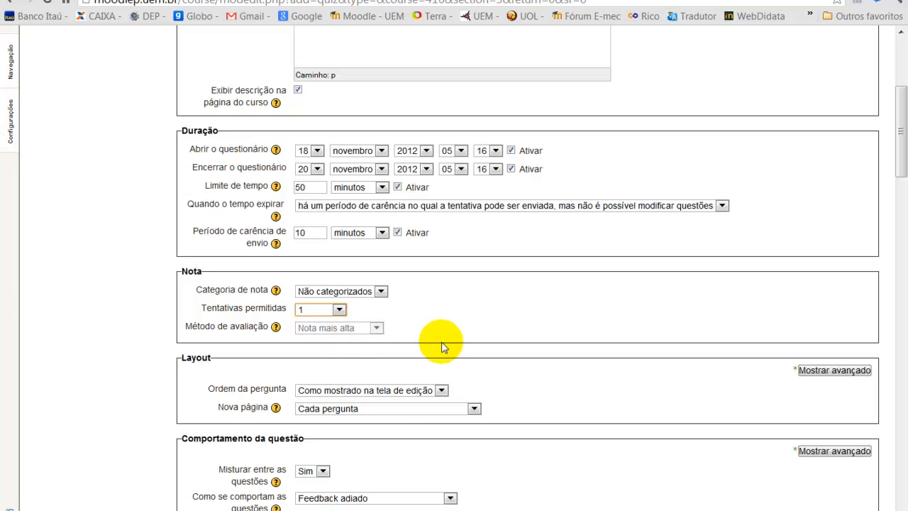
Step: Set the question order to Embaralhar aleatoriamente and keep a new page for Cada pergunta
{"action": "left_click_drag", "start_coordinate": [900, 129], "coordinate": [899, 170]}
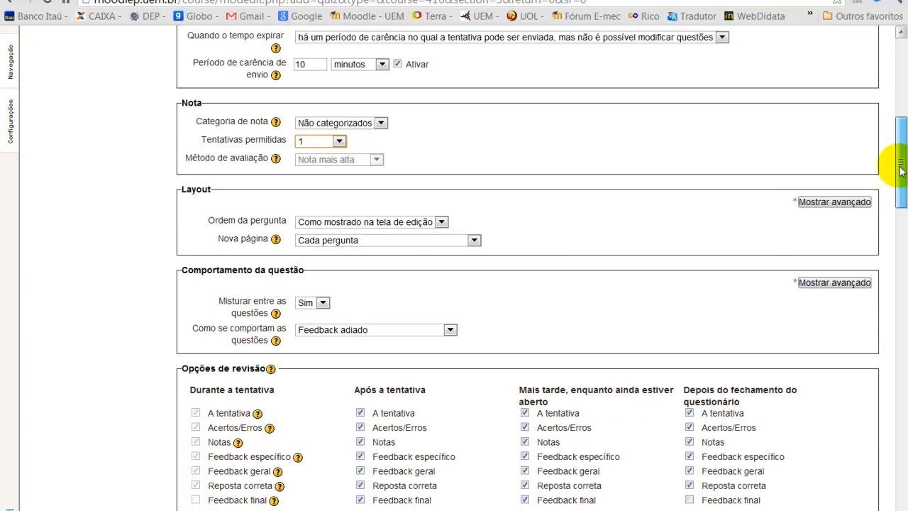
{"action": "left_click", "coordinate": [443, 223]}
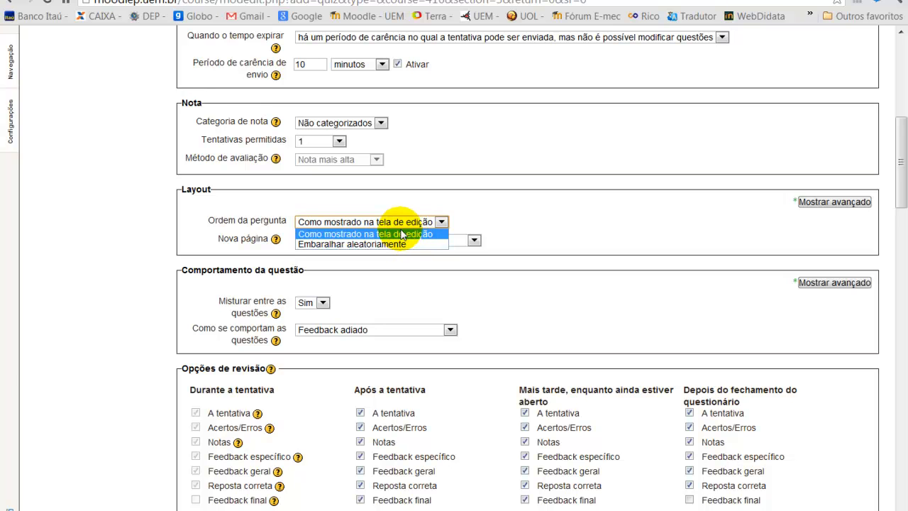
{"action": "left_click", "coordinate": [378, 244]}
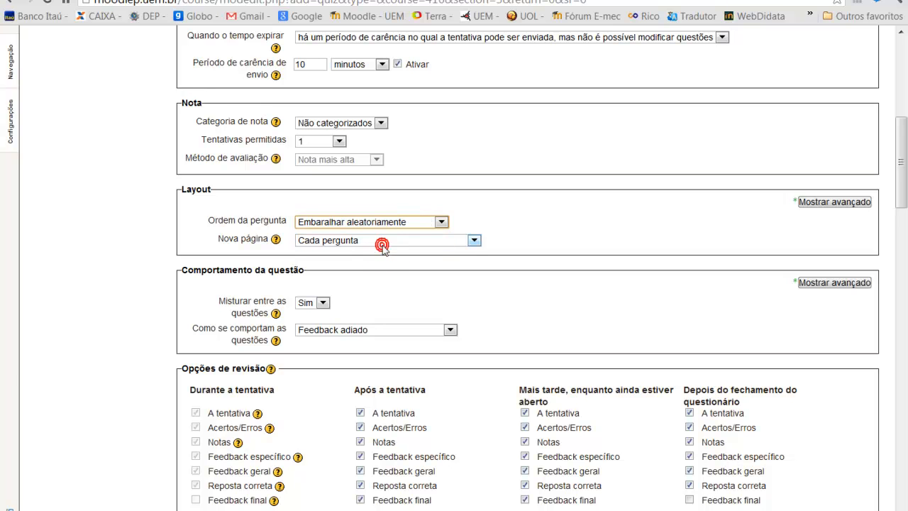
{"action": "left_click", "coordinate": [473, 241]}
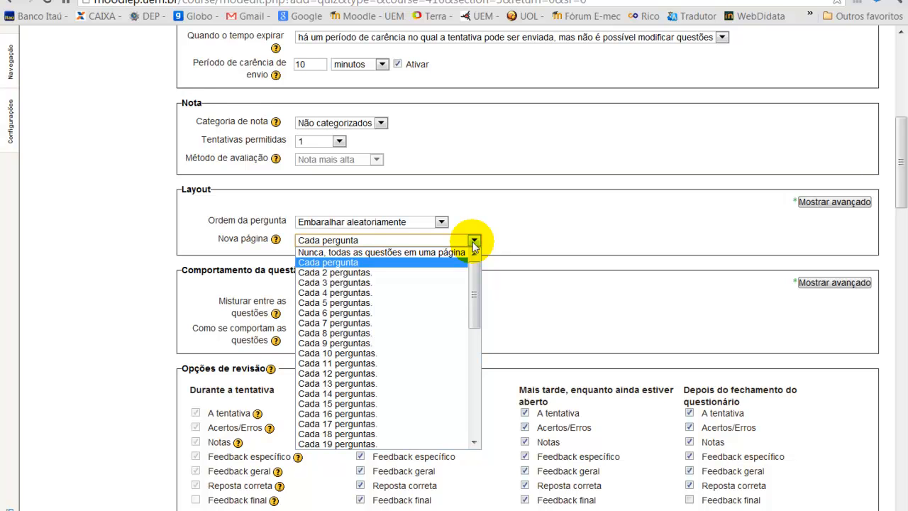
{"action": "left_click", "coordinate": [390, 264]}
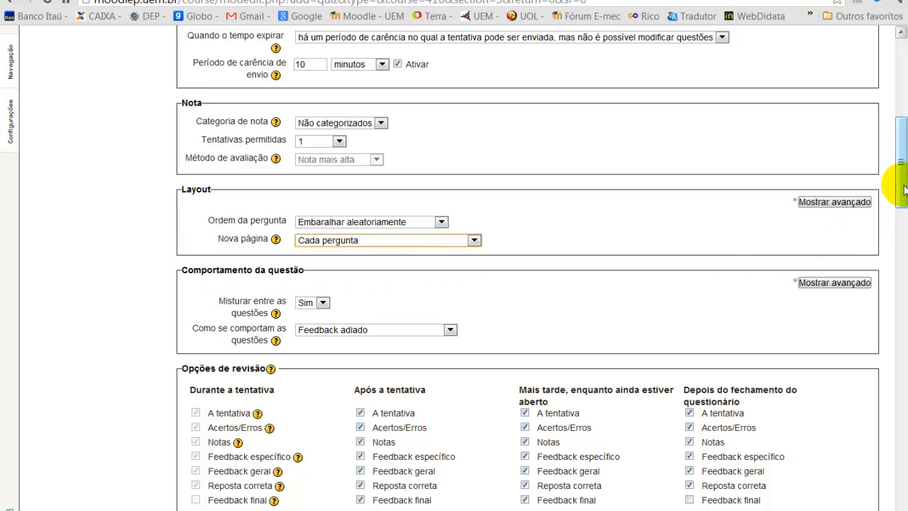
Step: Keep shuffling within questions at Sim and the question behaviour at Feedback adiado after checking the available behaviours
{"action": "left_click_drag", "start_coordinate": [902, 188], "coordinate": [888, 212]}
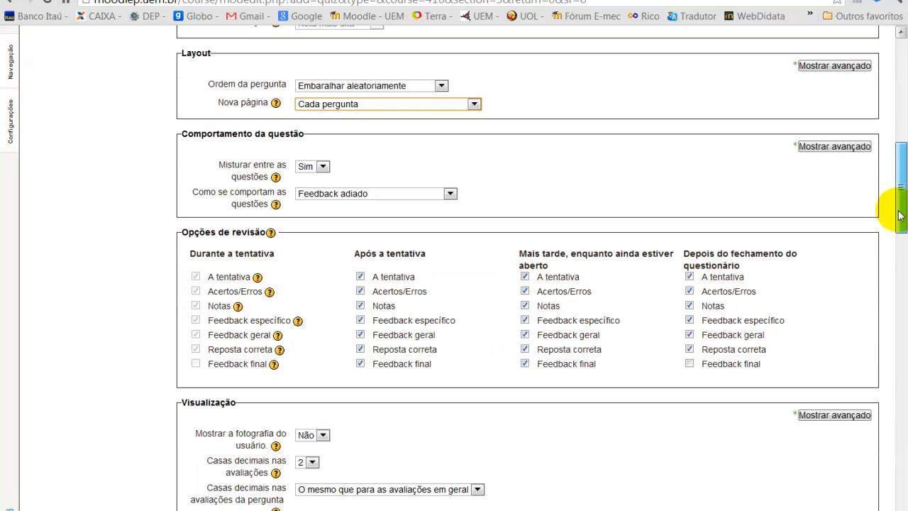
{"action": "left_click", "coordinate": [317, 167]}
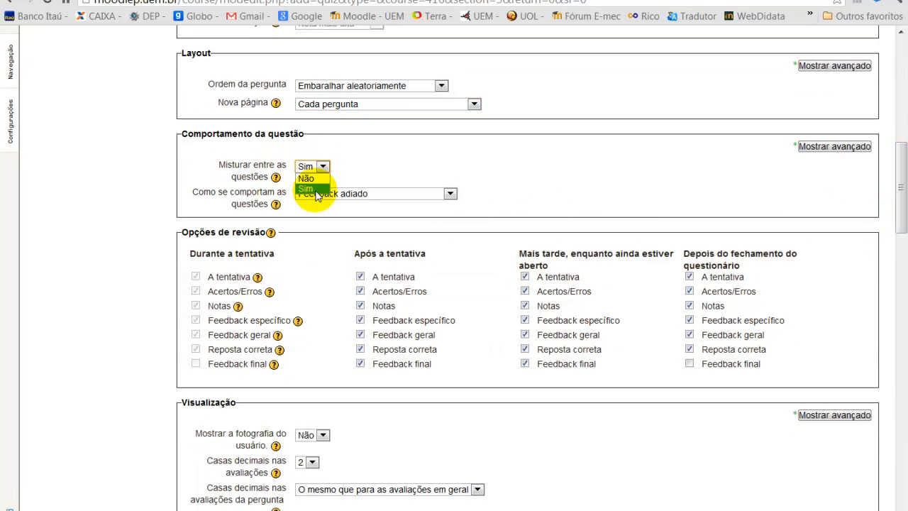
{"action": "left_click", "coordinate": [317, 189]}
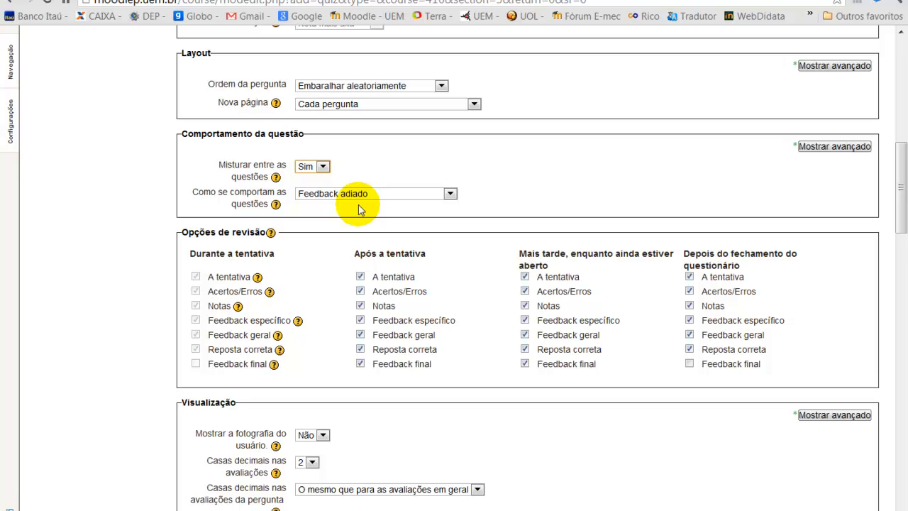
{"action": "left_click", "coordinate": [450, 193]}
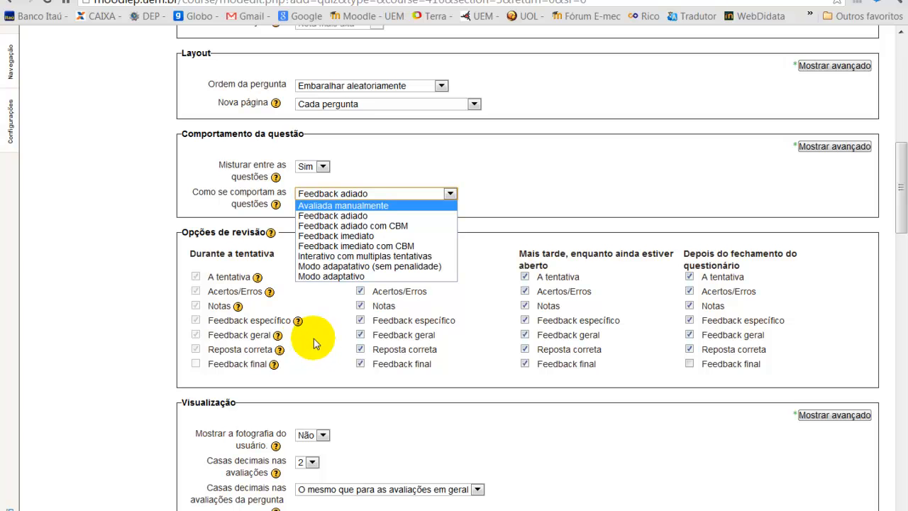
{"action": "left_click", "coordinate": [466, 381]}
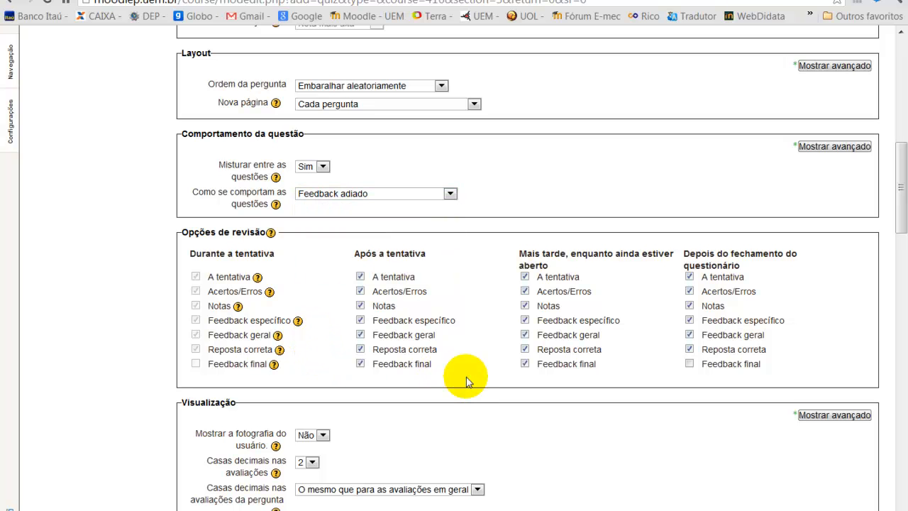
Step: Disable the A tentativa, Notas and Feedback final review options for both Após a tentativa and Mais tarde, enquanto ainda estiver aberto
{"action": "left_click", "coordinate": [359, 276]}
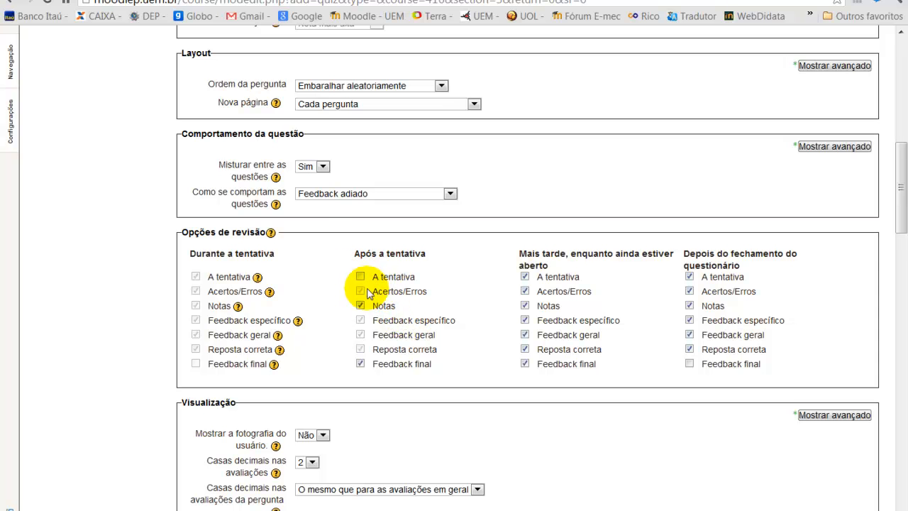
{"action": "left_click", "coordinate": [361, 303]}
{"action": "left_click", "coordinate": [360, 363]}
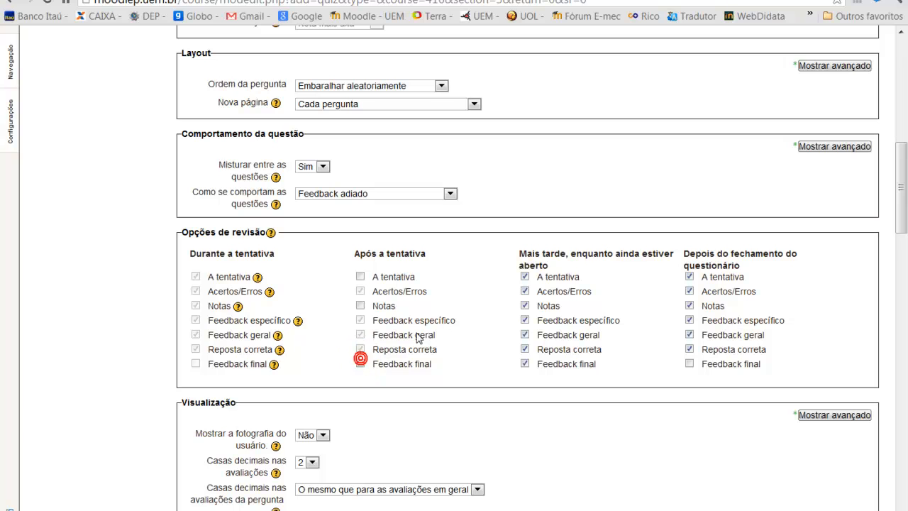
{"action": "left_click", "coordinate": [525, 277]}
{"action": "left_click", "coordinate": [525, 306]}
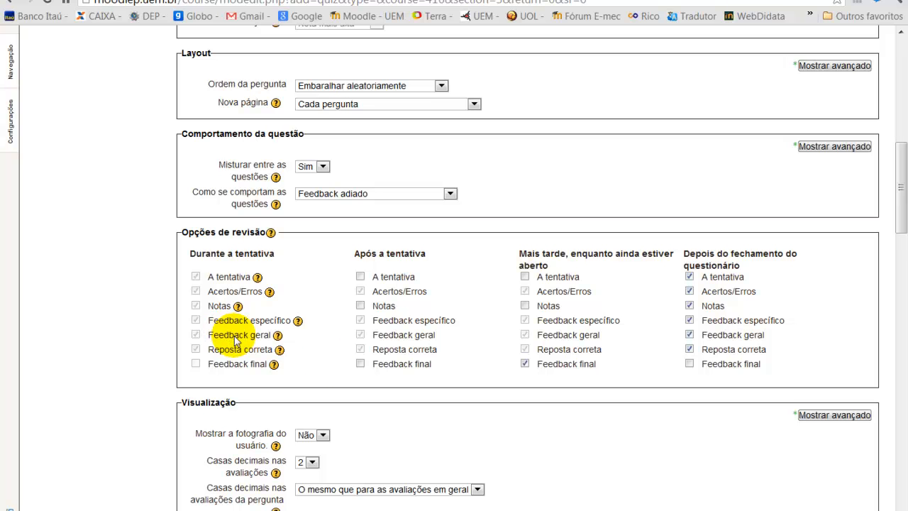
{"action": "left_click", "coordinate": [525, 363]}
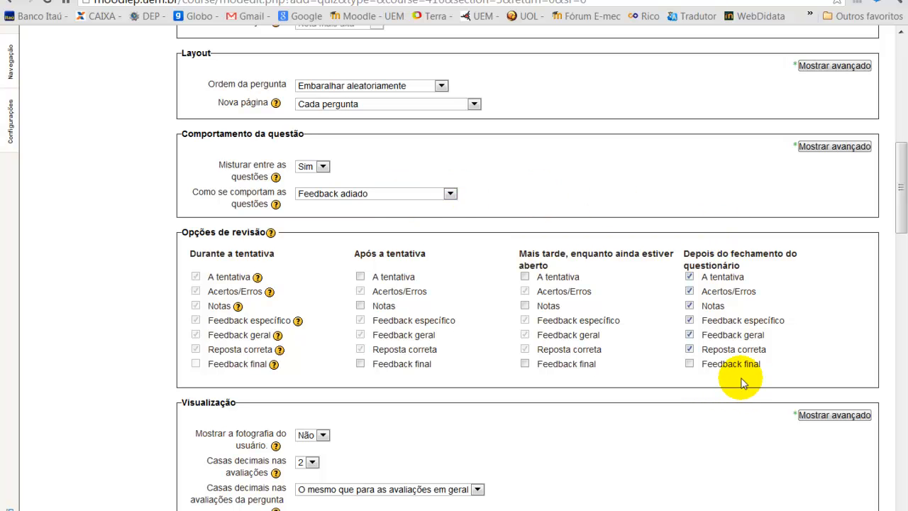
Step: Set the display of the user's photograph to Sim
{"action": "scroll", "coordinate": [763, 302], "scroll_direction": "down", "scroll_amount": 1}
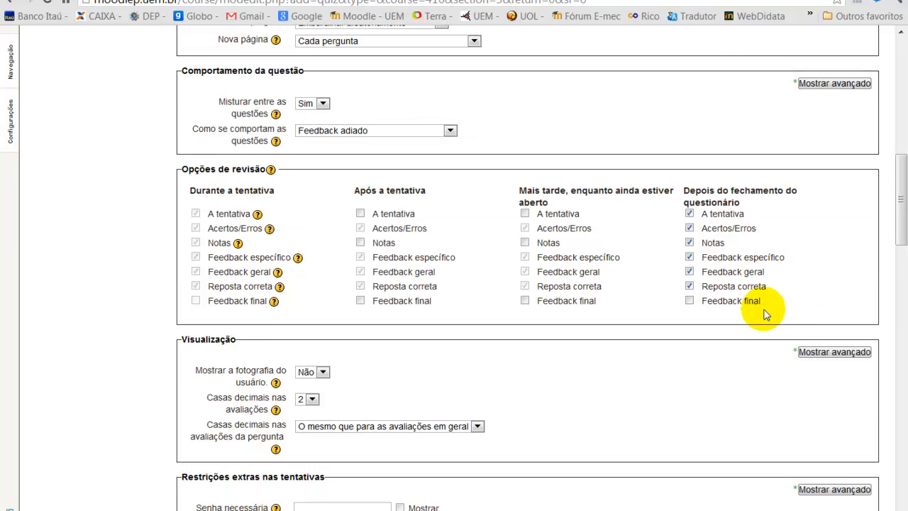
{"action": "scroll", "coordinate": [766, 307], "scroll_direction": "down", "scroll_amount": 1}
{"action": "left_click", "coordinate": [317, 309]}
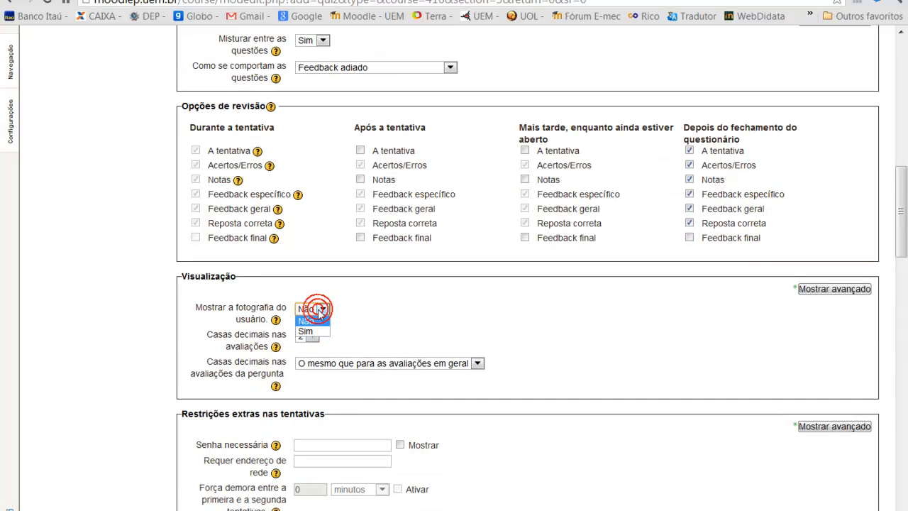
{"action": "left_click", "coordinate": [312, 331]}
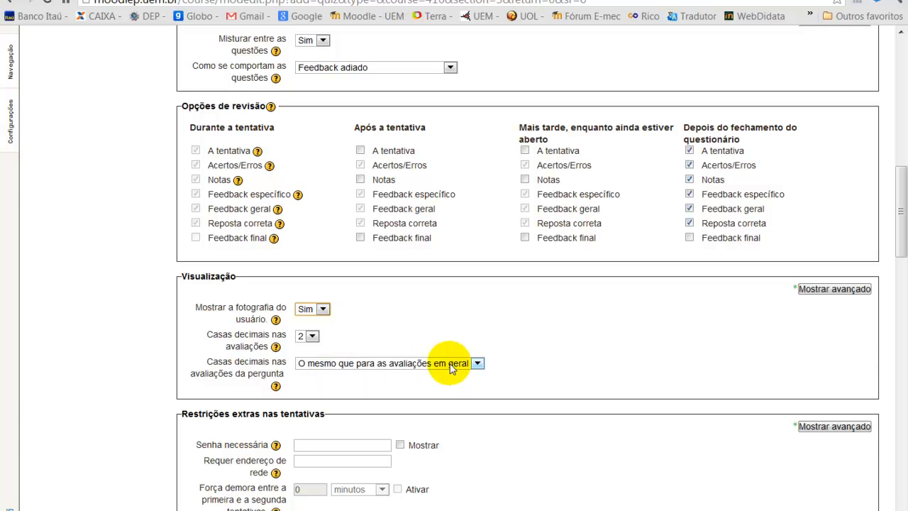
Step: Review the decimal places settings and the extra attempt restrictions, including the required network address
{"action": "scroll", "coordinate": [477, 365], "scroll_direction": "down", "scroll_amount": 2}
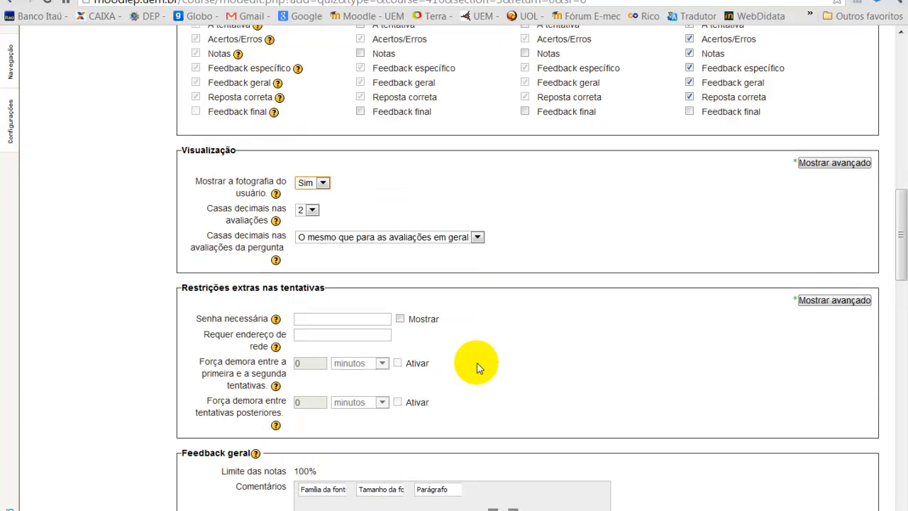
{"action": "scroll", "coordinate": [478, 368], "scroll_direction": "down", "scroll_amount": 1}
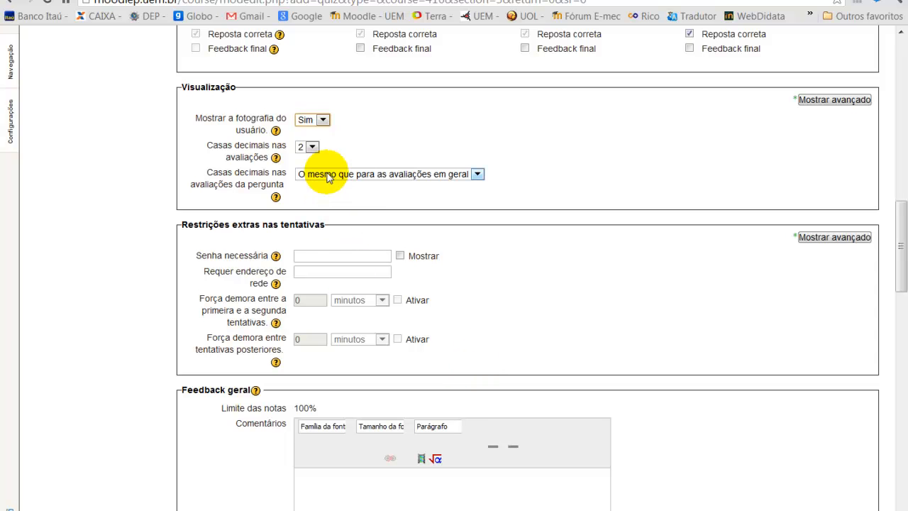
{"action": "left_click", "coordinate": [311, 271]}
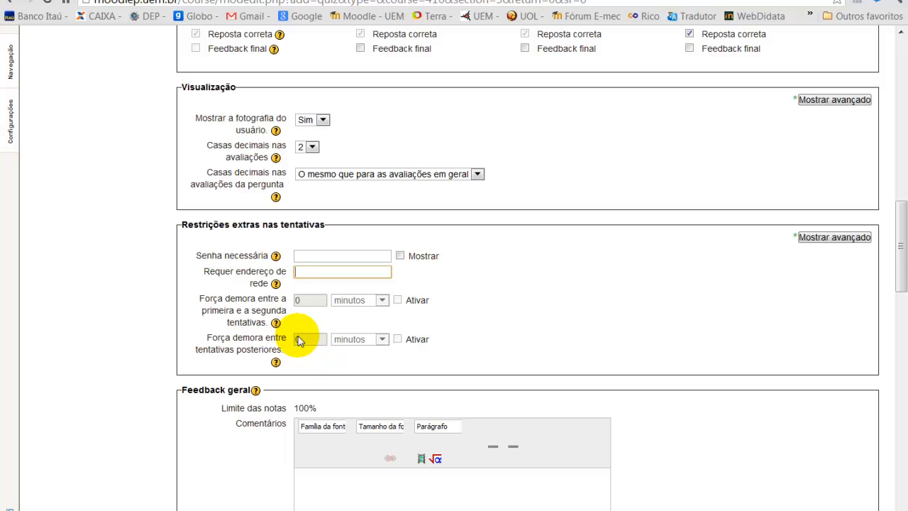
Step: Write the overall feedback comment "Parabéns - continue assim..." for the 100% grade limit
{"action": "scroll", "coordinate": [448, 150], "scroll_direction": "down", "scroll_amount": 2}
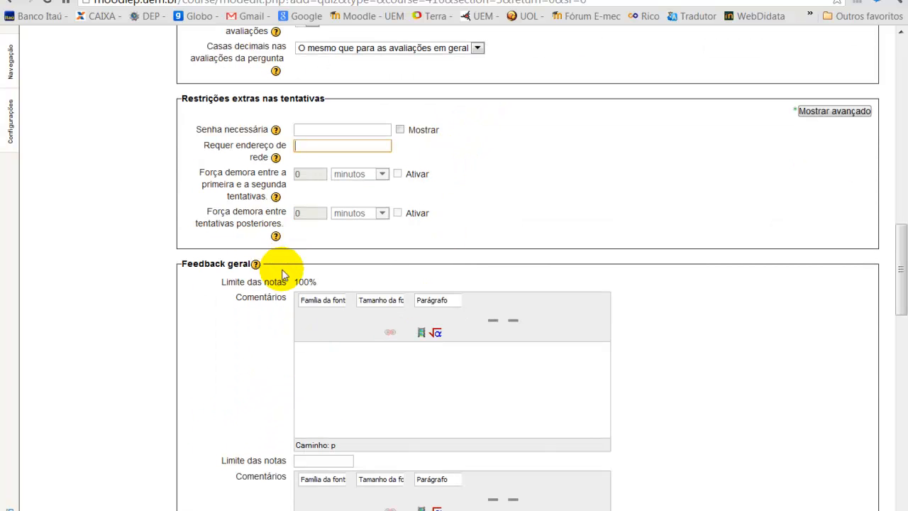
{"action": "scroll", "coordinate": [326, 349], "scroll_direction": "down", "scroll_amount": 4}
{"action": "scroll", "coordinate": [329, 351], "scroll_direction": "down", "scroll_amount": 5}
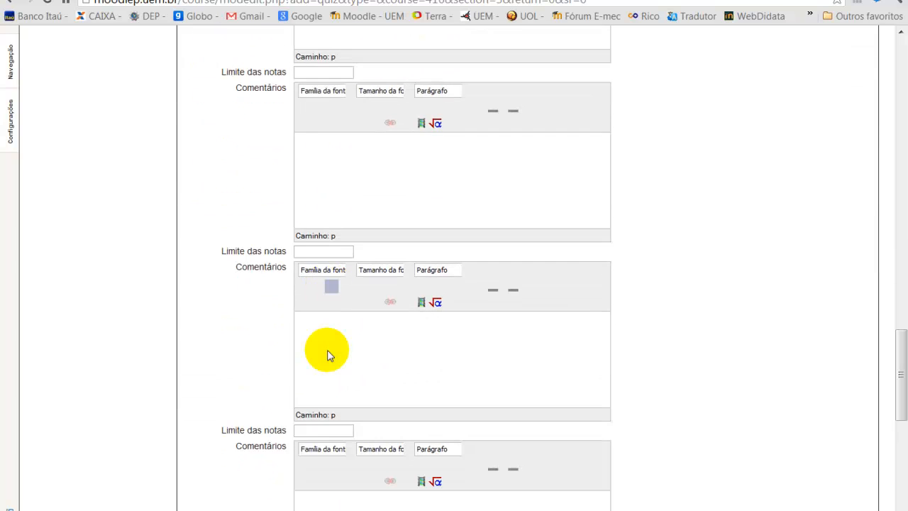
{"action": "scroll", "coordinate": [328, 350], "scroll_direction": "up", "scroll_amount": 8}
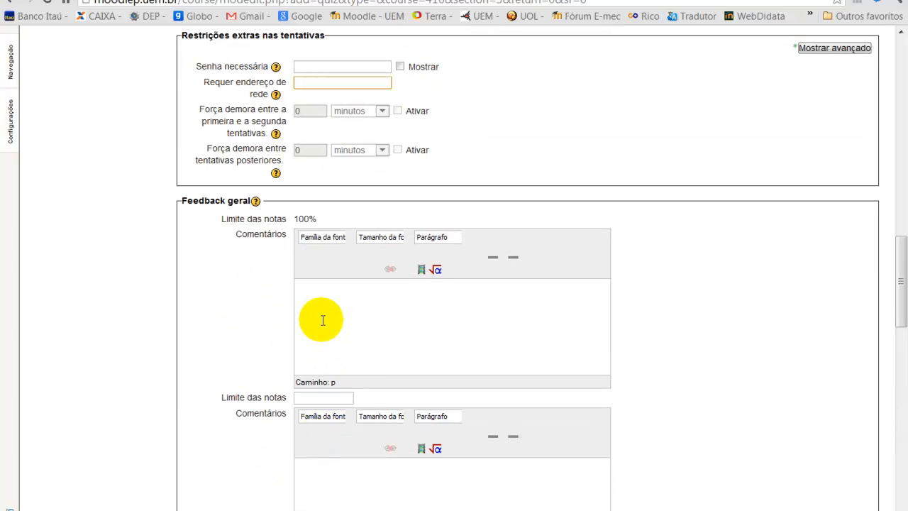
{"action": "left_click", "coordinate": [327, 288]}
{"action": "type", "text": "P"}
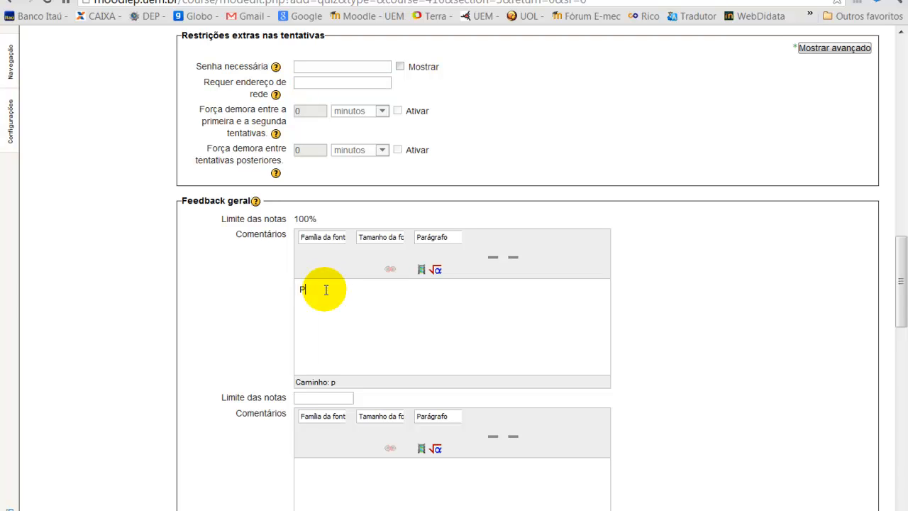
{"action": "type", "text": "arabéns - continue as"}
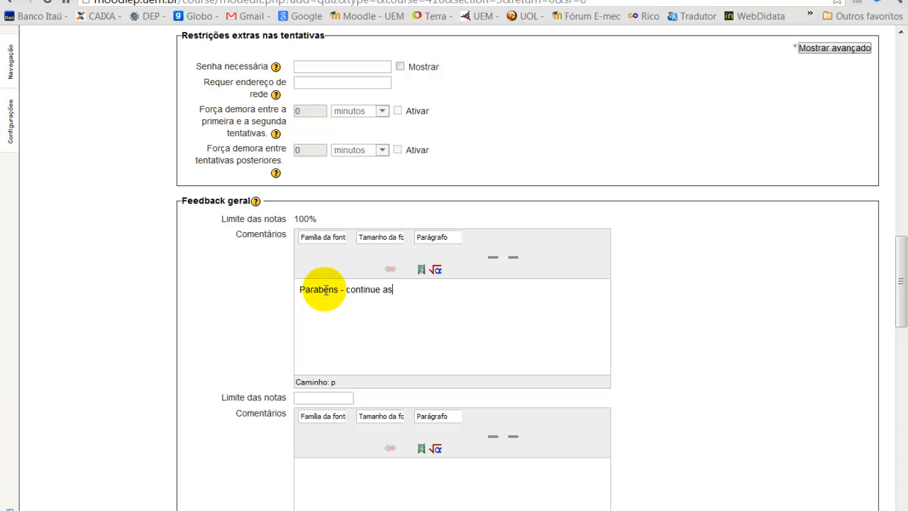
{"action": "type", "text": "sim..."}
Step: Add an 80% grade limit to the overall feedback with the comment "Muito bom"
{"action": "left_click", "coordinate": [327, 395]}
{"action": "type", "text": "80"}
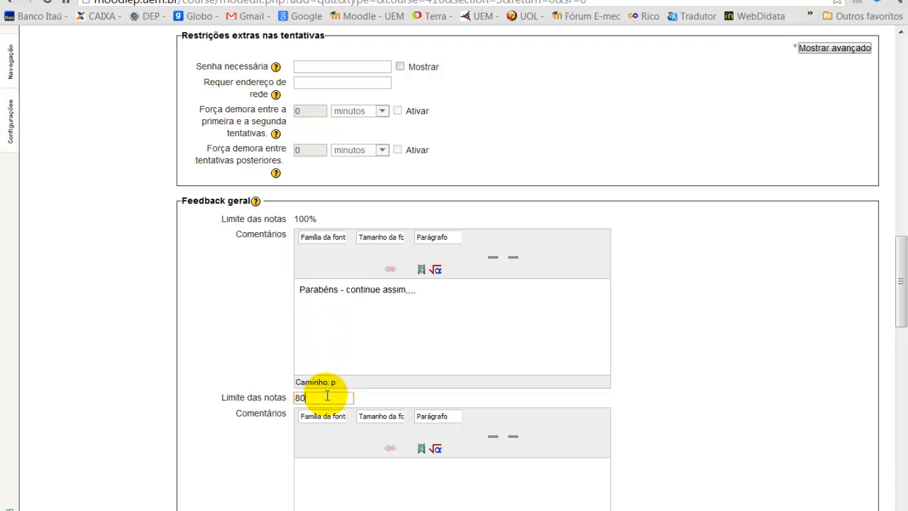
{"action": "type", "text": "%"}
{"action": "left_click", "coordinate": [333, 484]}
{"action": "type", "text": "Muito"}
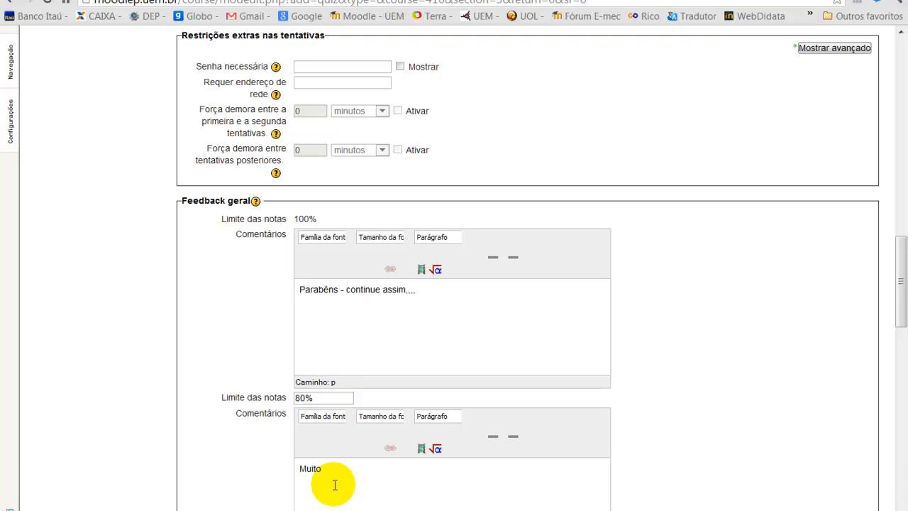
{"action": "type", "text": " bom"}
Step: Add a 60% grade limit to the overall feedback with the comment "Aproveitamento regular"
{"action": "scroll", "coordinate": [368, 435], "scroll_direction": "down", "scroll_amount": 2}
{"action": "left_click", "coordinate": [331, 450]}
{"action": "type", "text": "60"}
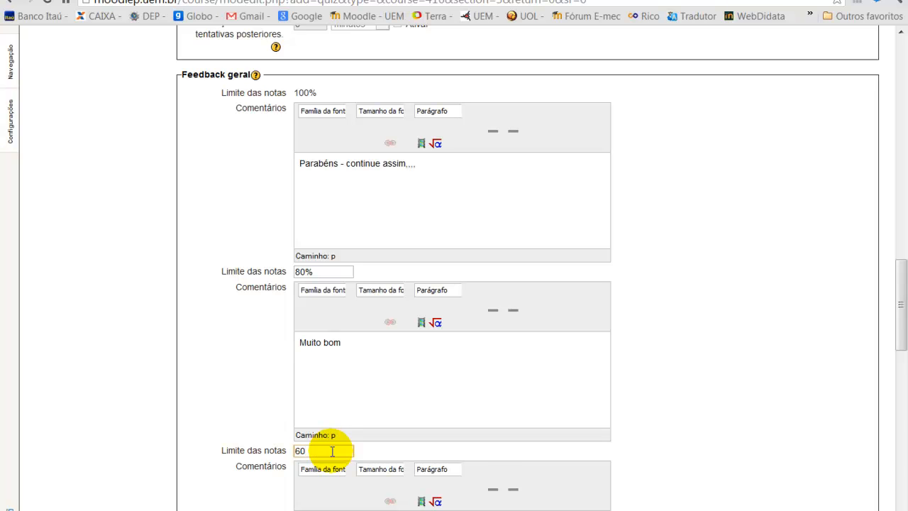
{"action": "type", "text": "%"}
{"action": "scroll", "coordinate": [330, 433], "scroll_direction": "down", "scroll_amount": 2}
{"action": "left_click", "coordinate": [327, 389]}
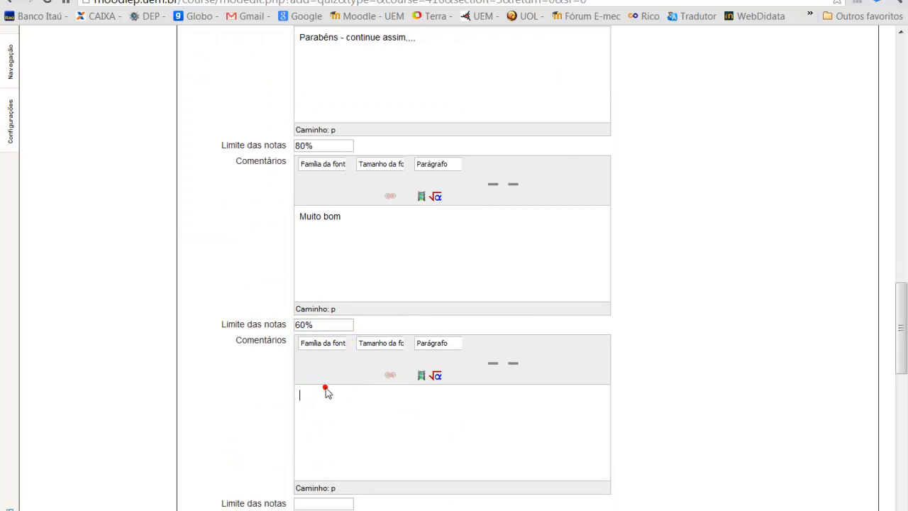
{"action": "type", "text": "Aprov"}
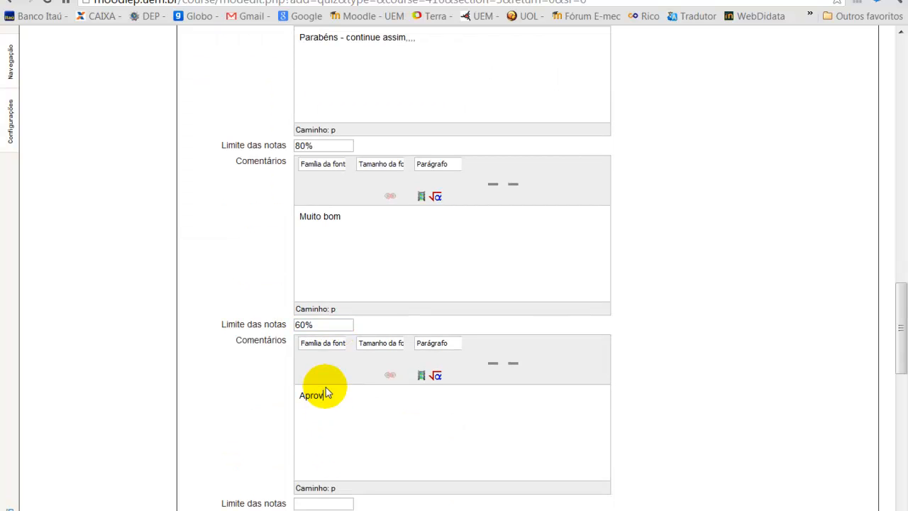
{"action": "type", "text": "adtamento regular"}
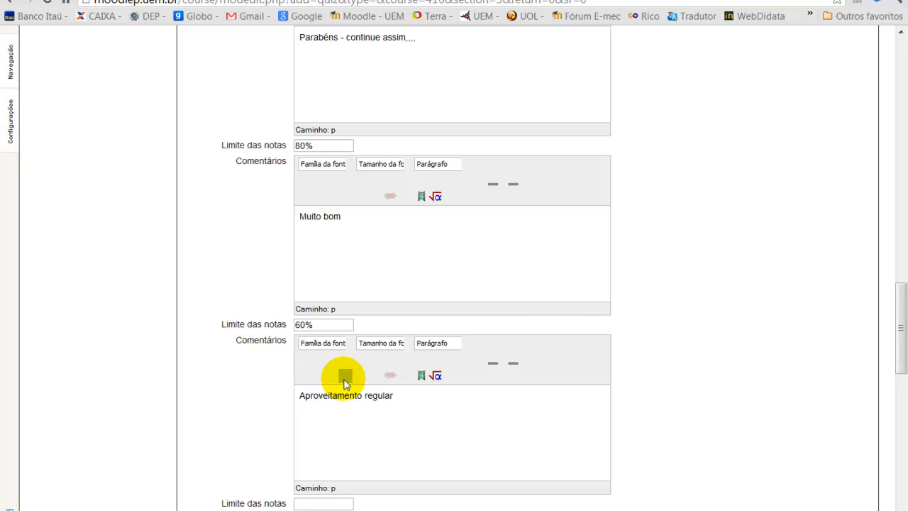
{"action": "scroll", "coordinate": [352, 378], "scroll_direction": "down", "scroll_amount": 2}
{"action": "scroll", "coordinate": [352, 378], "scroll_direction": "down", "scroll_amount": 2}
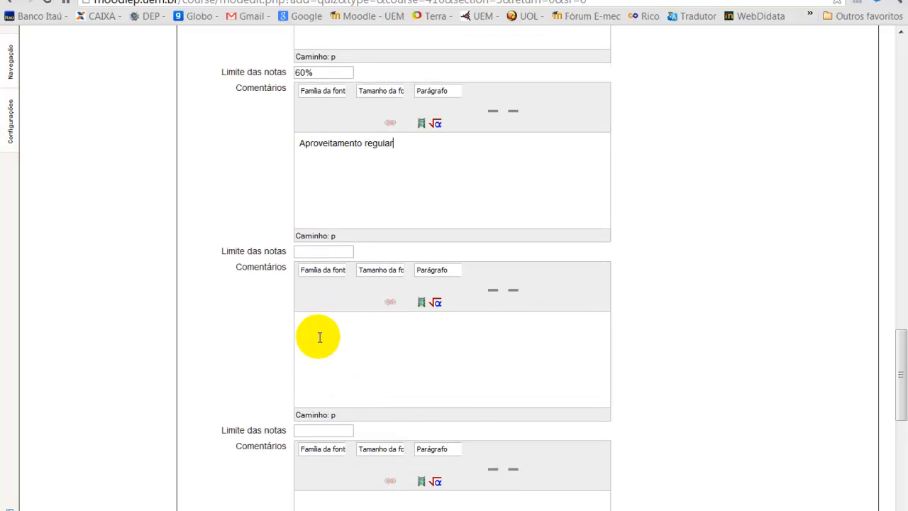
{"action": "left_click", "coordinate": [311, 250]}
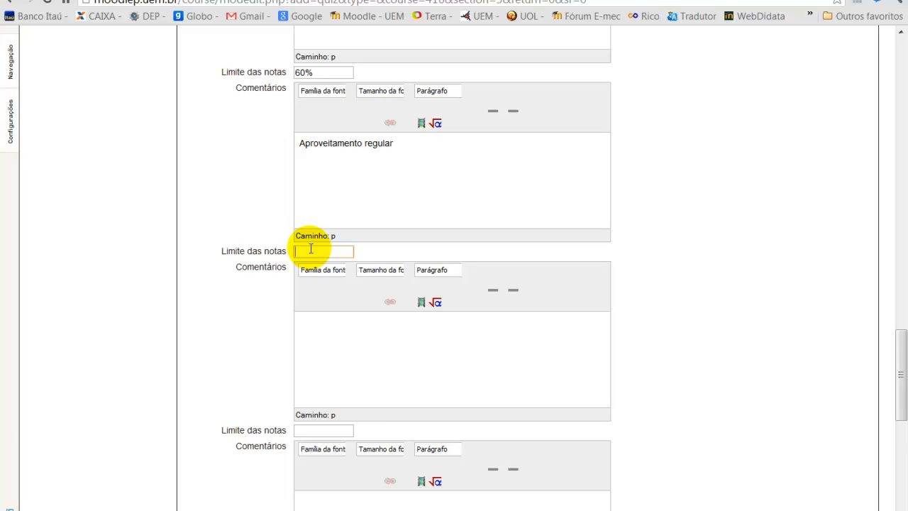
{"action": "type", "text": "69%"}
{"action": "left_click", "coordinate": [311, 322]}
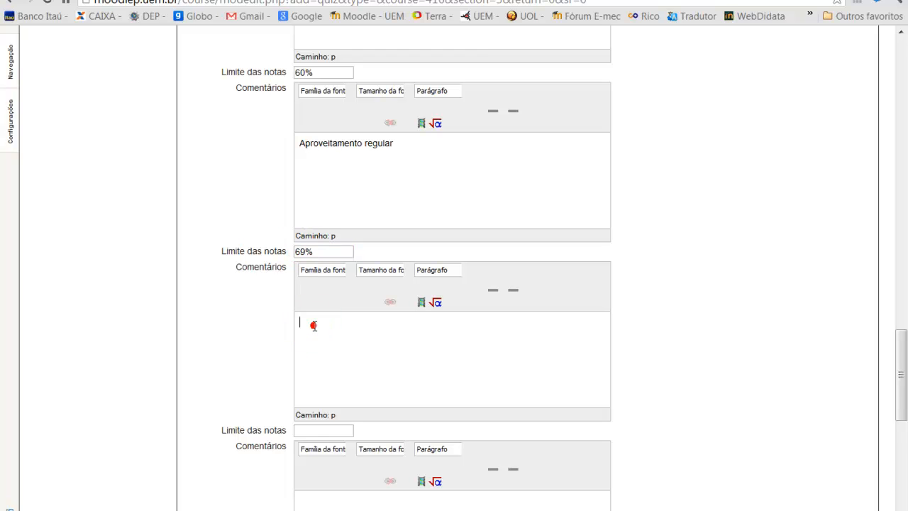
{"action": "left_click", "coordinate": [319, 250]}
{"action": "key", "text": "BackSpace"}
{"action": "key", "text": "BackSpace"}
{"action": "key", "text": "BackSpace"}
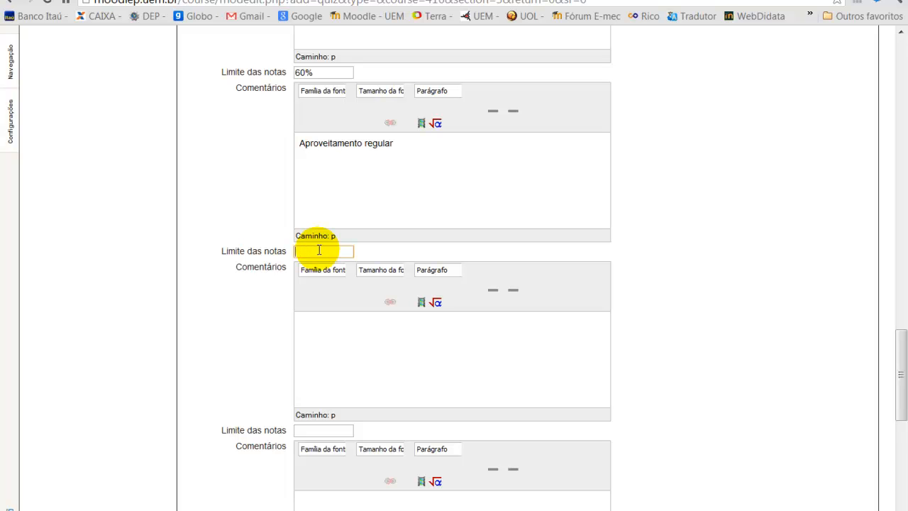
{"action": "type", "text": "69"}
{"action": "key", "text": "BackSpace"}
{"action": "key", "text": "BackSpace"}
Step: Set the next overall feedback grade limit to 59% with the comment "Precisa estudar mais"
{"action": "type", "text": "59%"}
{"action": "left_click", "coordinate": [309, 321]}
{"action": "type", "text": "Precisa estudar mais"}
{"action": "scroll", "coordinate": [312, 334], "scroll_direction": "down", "scroll_amount": 2}
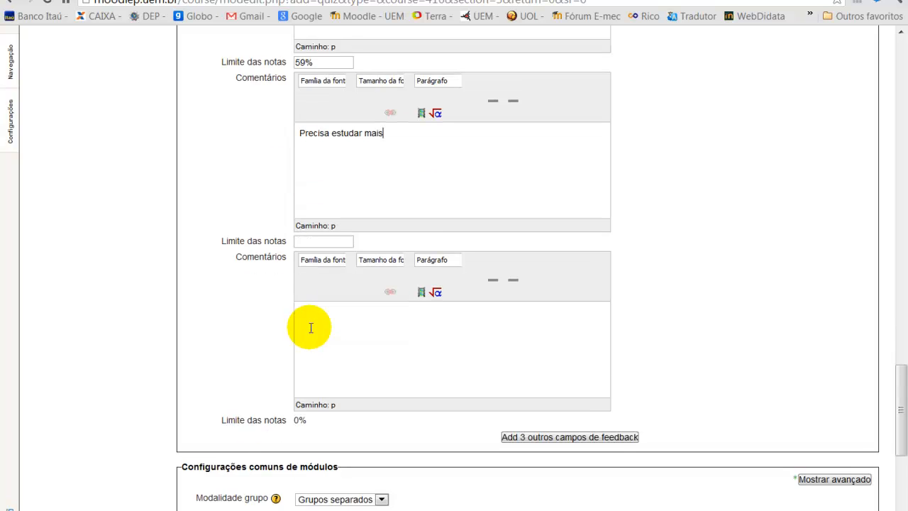
Step: Show the advanced options of the common module settings and choose Grupos separados as the group mode
{"action": "scroll", "coordinate": [310, 334], "scroll_direction": "down", "scroll_amount": 5}
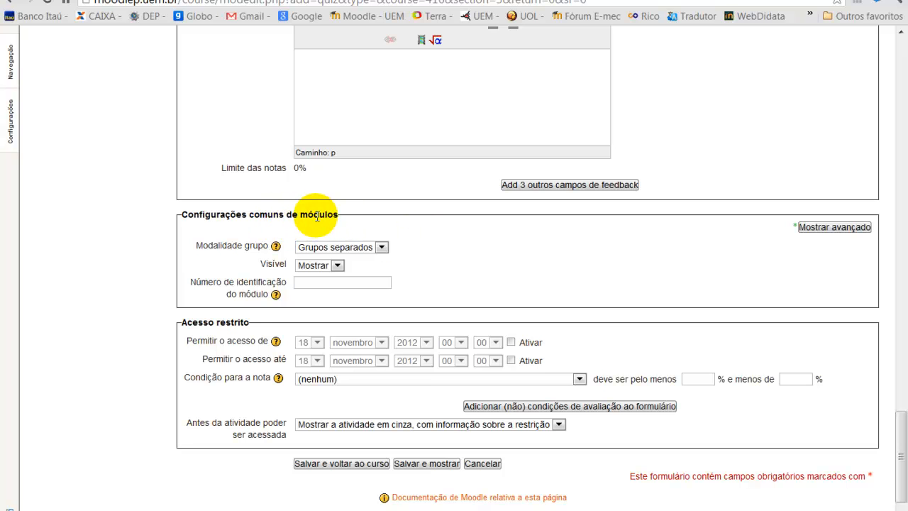
{"action": "left_click", "coordinate": [813, 228]}
{"action": "scroll", "coordinate": [784, 251], "scroll_direction": "up", "scroll_amount": 2}
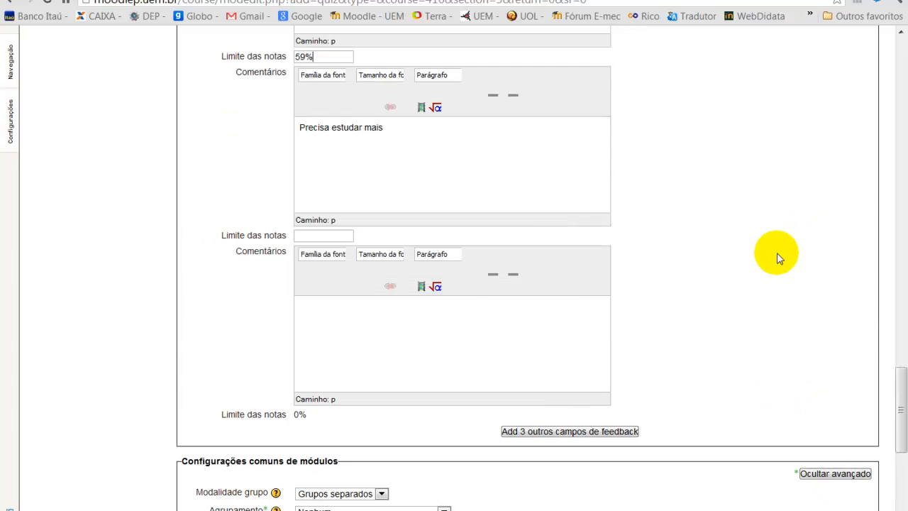
{"action": "scroll", "coordinate": [777, 258], "scroll_direction": "up", "scroll_amount": 2}
{"action": "scroll", "coordinate": [777, 256], "scroll_direction": "down", "scroll_amount": 7}
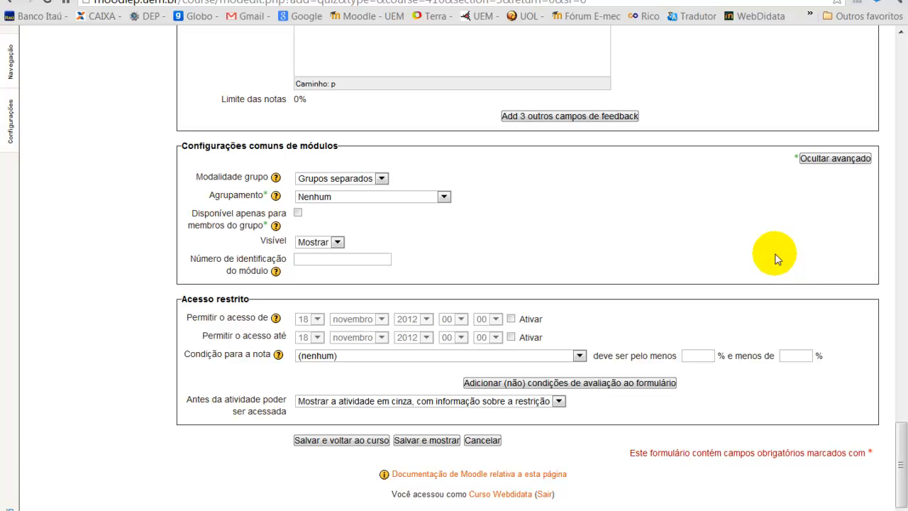
{"action": "left_click", "coordinate": [383, 179]}
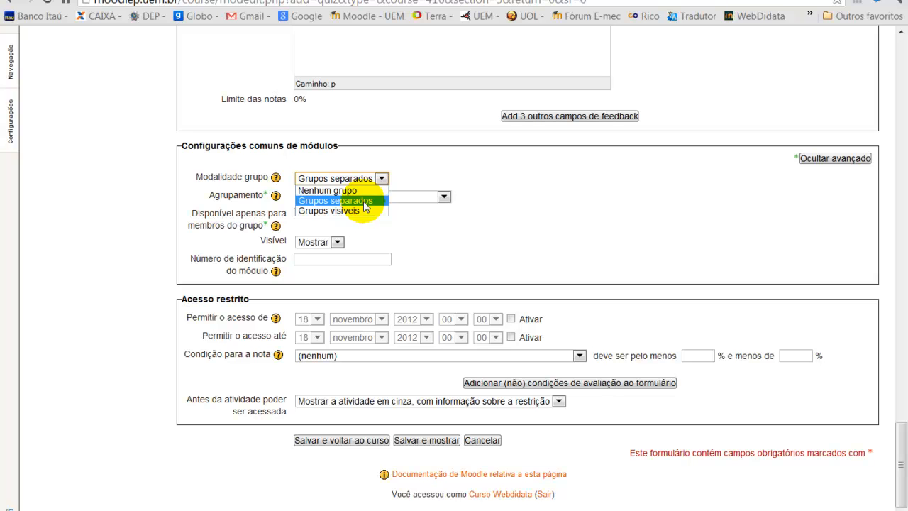
{"action": "left_click", "coordinate": [365, 206]}
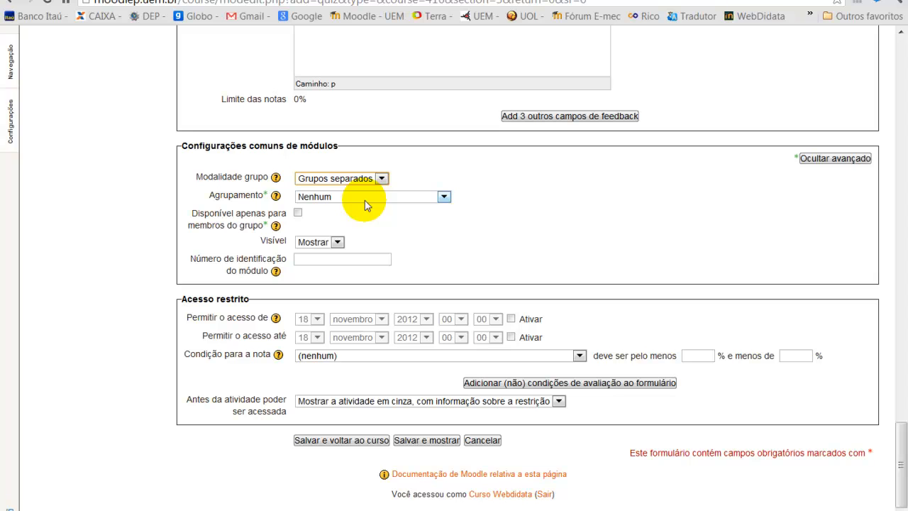
Step: Set the quiz's grouping to Teste Webdidata and make it available only to group members
{"action": "left_click", "coordinate": [443, 197]}
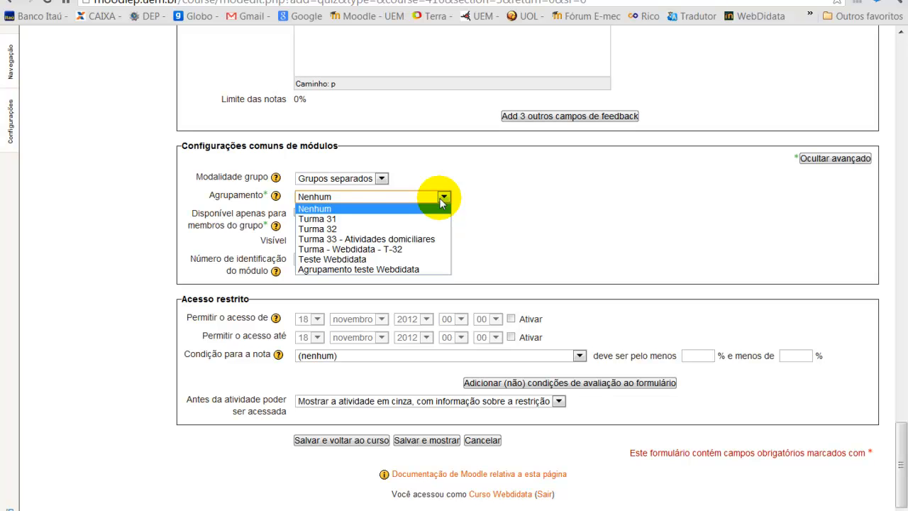
{"action": "left_click", "coordinate": [387, 260]}
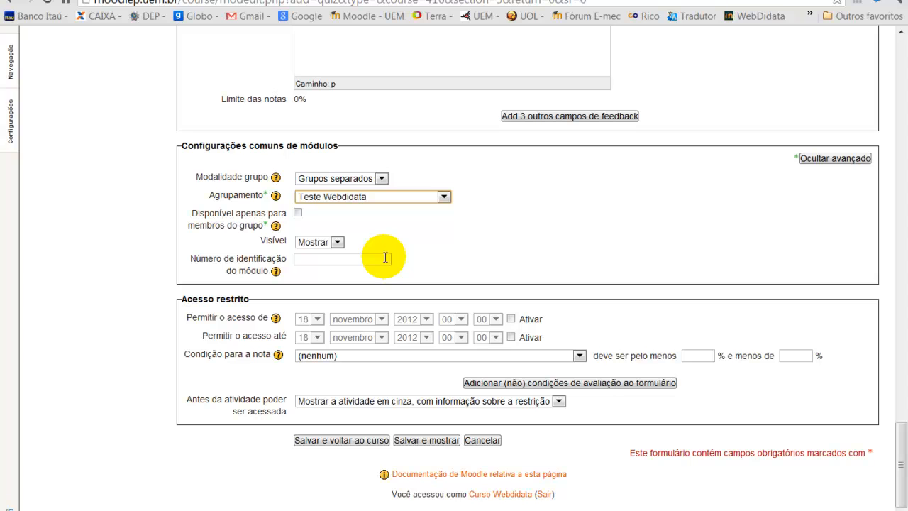
{"action": "left_click", "coordinate": [299, 213]}
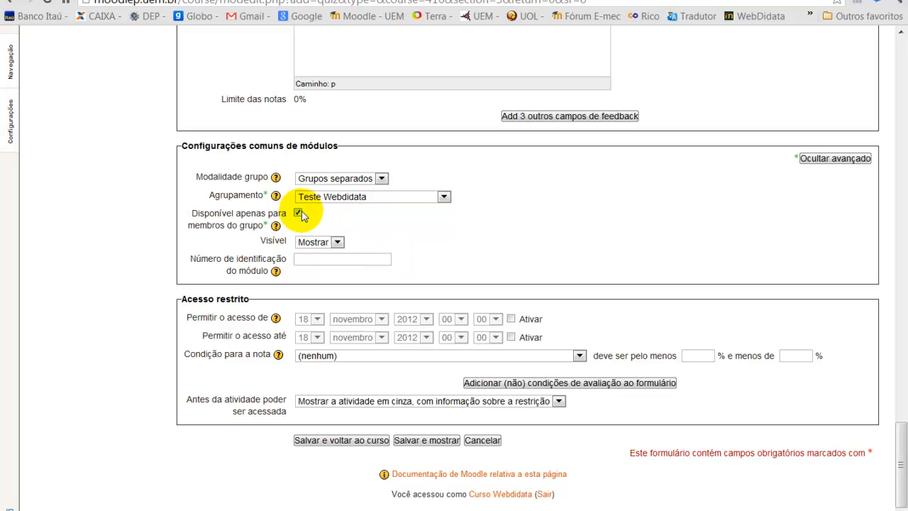
Step: Read the help for the module identification number field and close it
{"action": "left_click", "coordinate": [356, 261]}
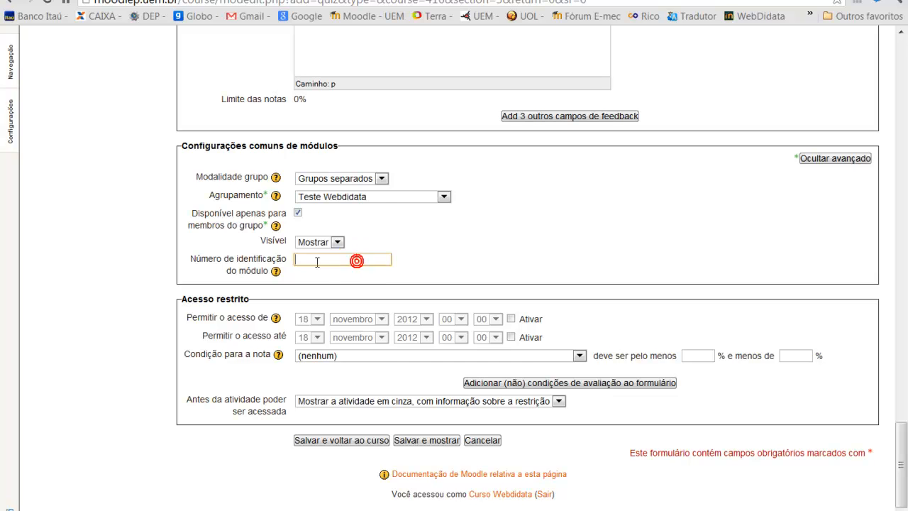
{"action": "left_click", "coordinate": [277, 272]}
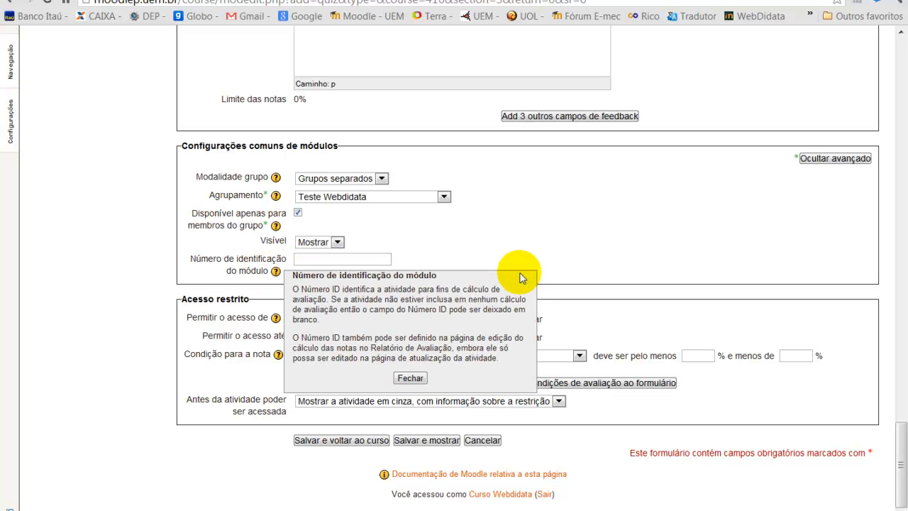
{"action": "left_click", "coordinate": [465, 263]}
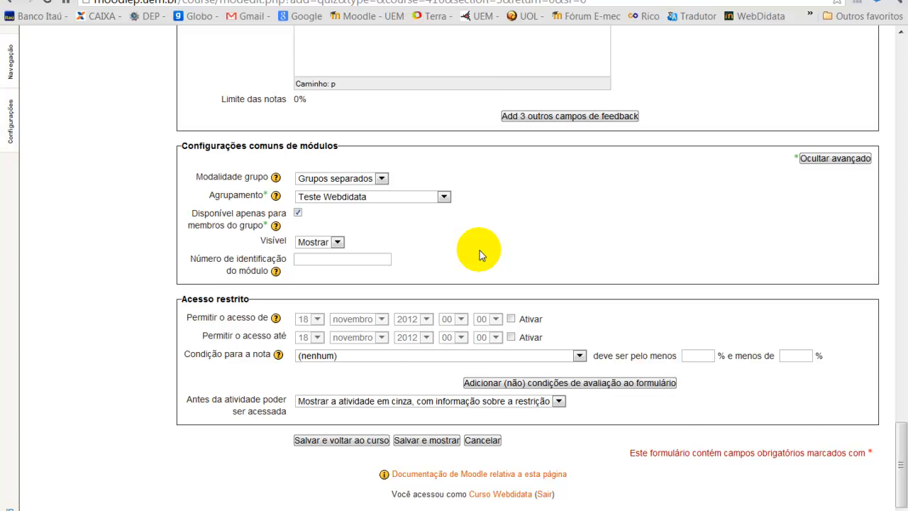
Step: Save the quiz, return to the course, and locate its entry in Tópico 3
{"action": "scroll", "coordinate": [479, 251], "scroll_direction": "down", "scroll_amount": 1}
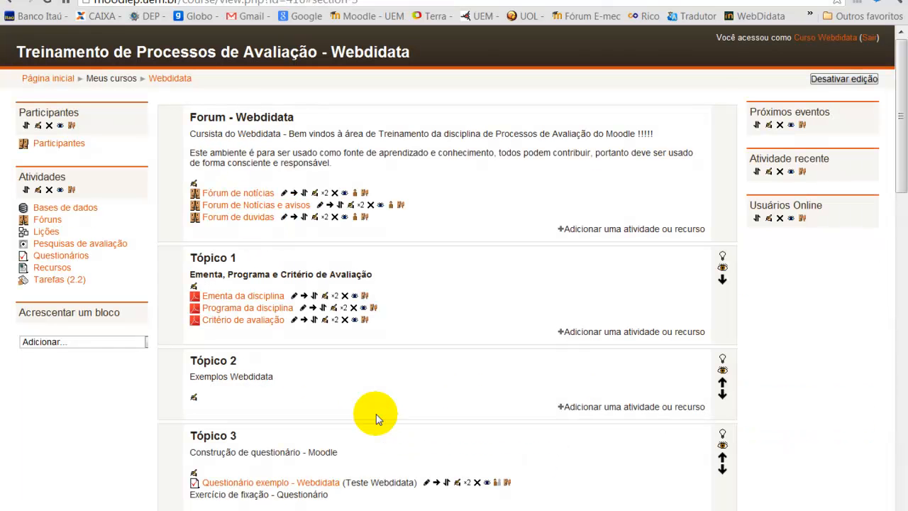
{"action": "scroll", "coordinate": [378, 411], "scroll_direction": "up", "scroll_amount": 3}
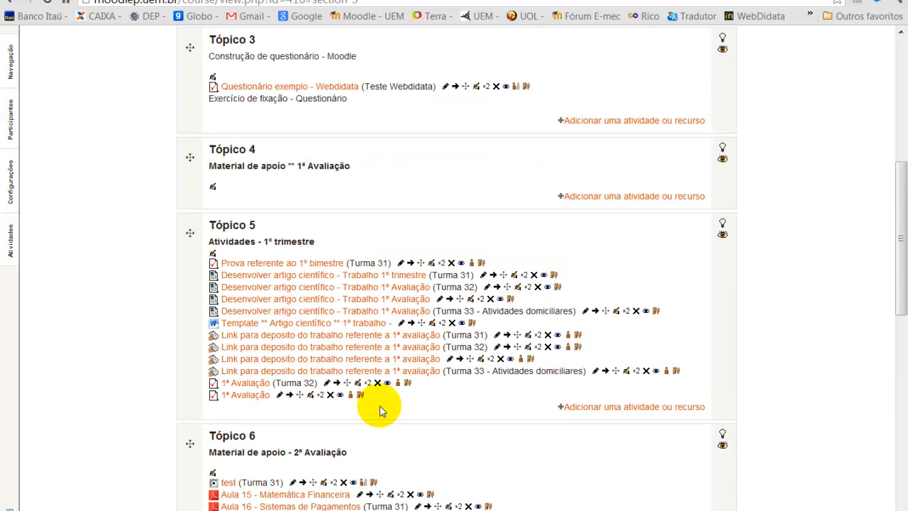
{"action": "left_click_drag", "start_coordinate": [900, 190], "coordinate": [896, 153]}
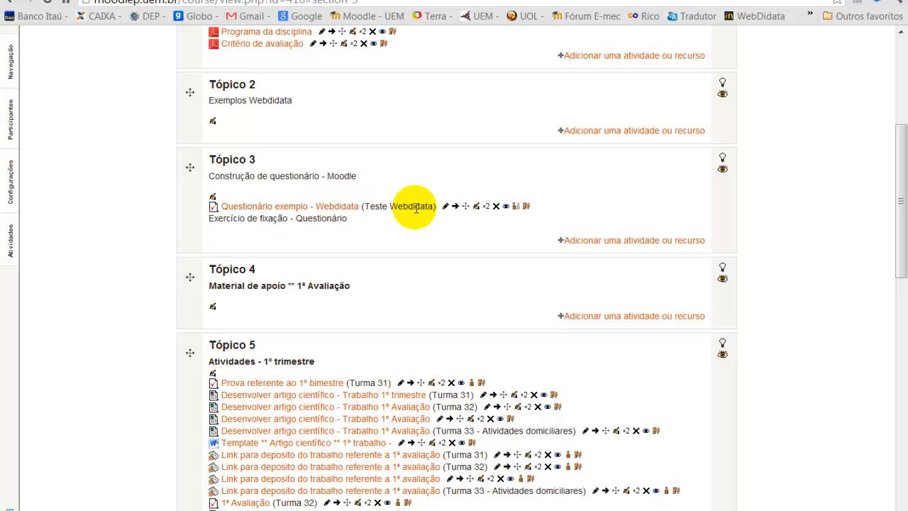
Step: Check the grouping label of Questionário exemplo - Webdidata, open the quiz to review its information, and return to the course
{"action": "left_click_drag", "start_coordinate": [368, 207], "coordinate": [405, 212]}
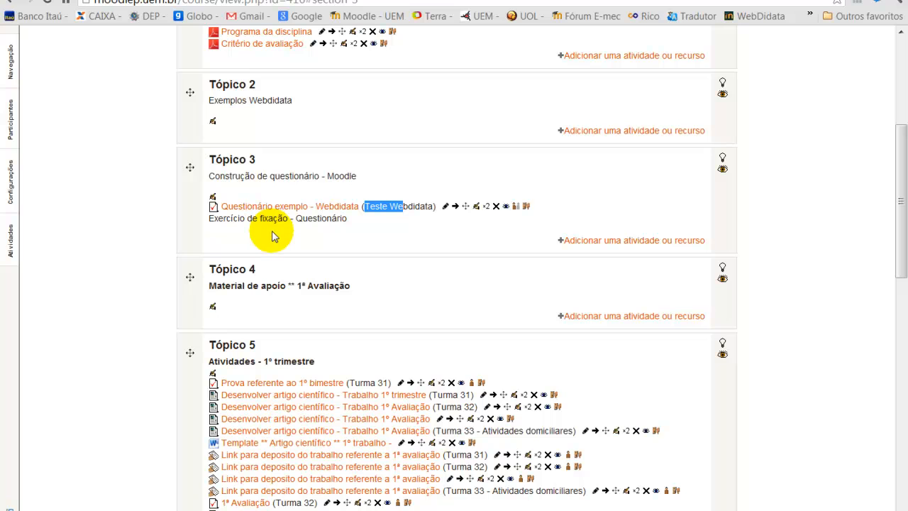
{"action": "left_click", "coordinate": [288, 211]}
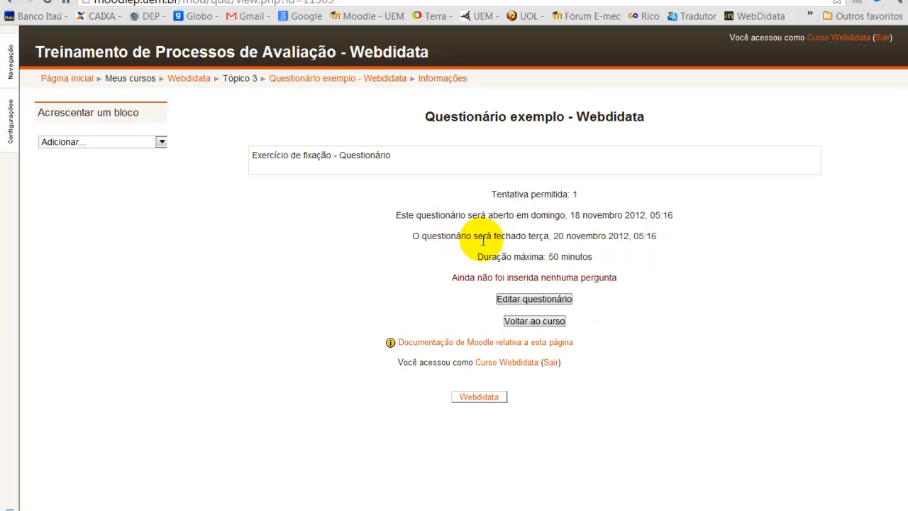
{"action": "left_click", "coordinate": [10, 4]}
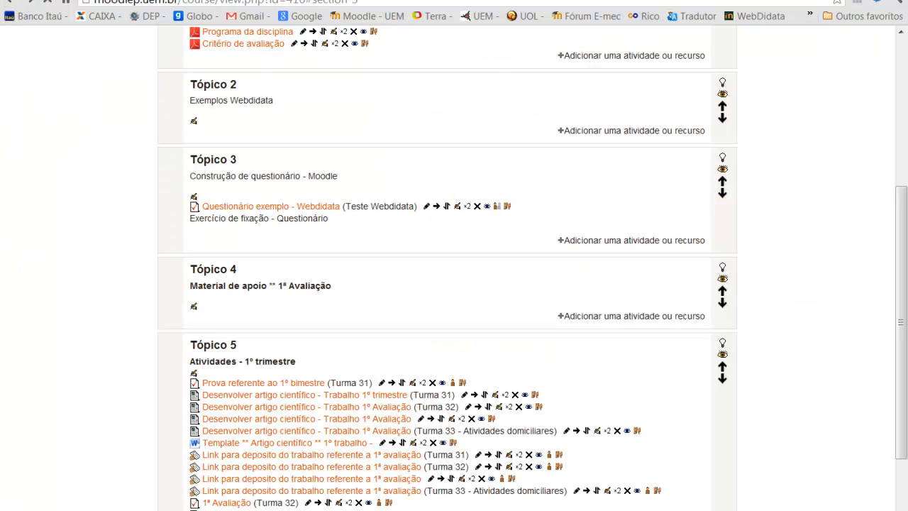